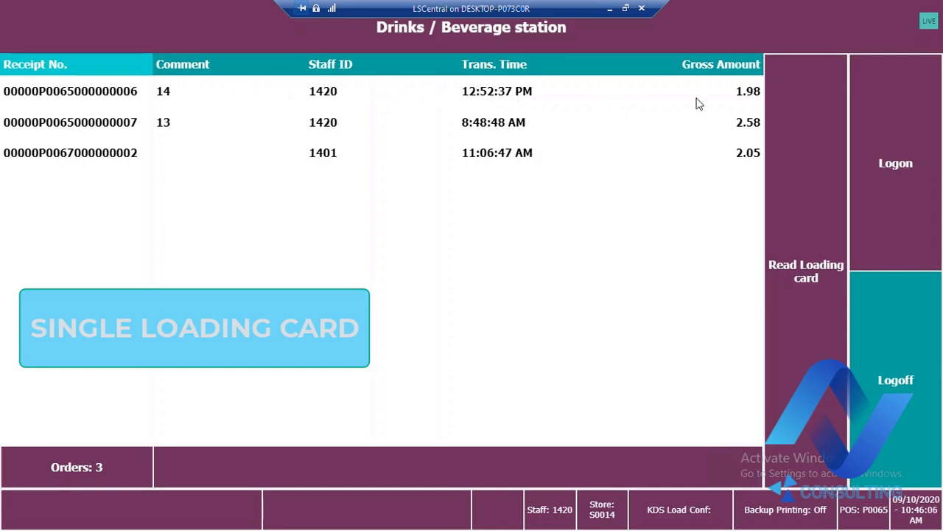
# Read a new loading card at the drinks station to start an order on it
pyautogui.click(472, 96)
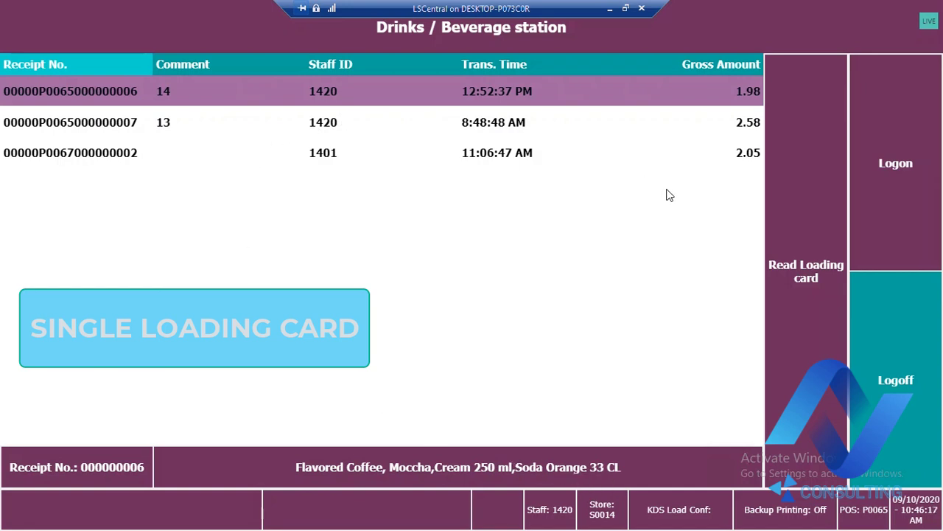
pyautogui.click(794, 274)
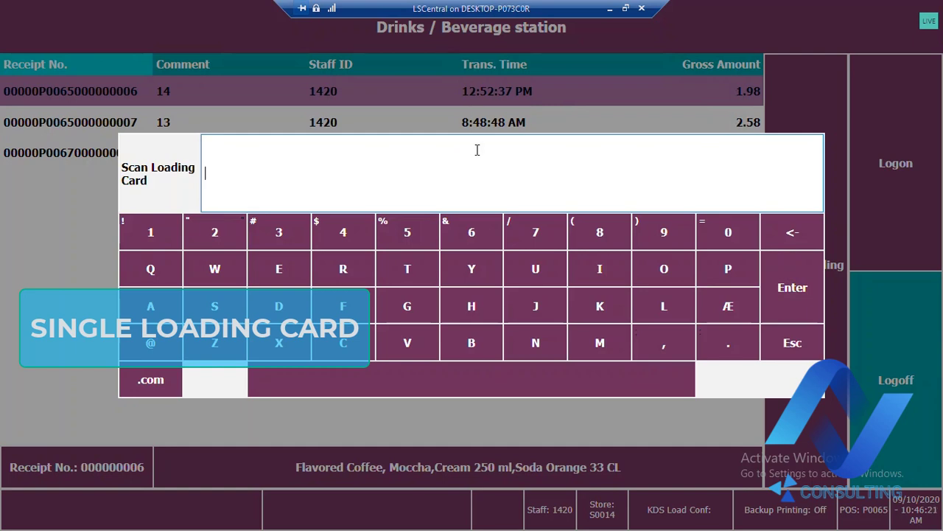
pyautogui.press('Return')
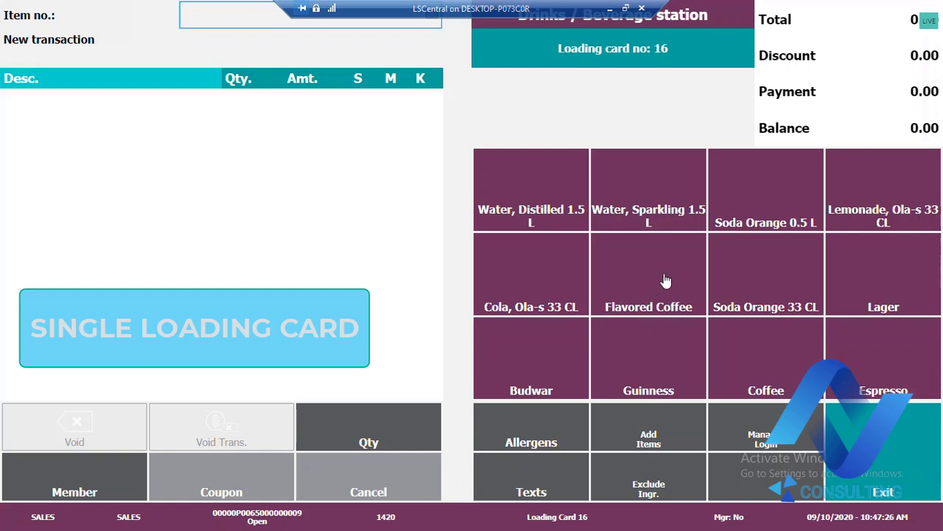
# Add Soda Orange 33 CL and Soda Orange 0.5 L to the order and send both items to the KDS
pyautogui.click(765, 281)
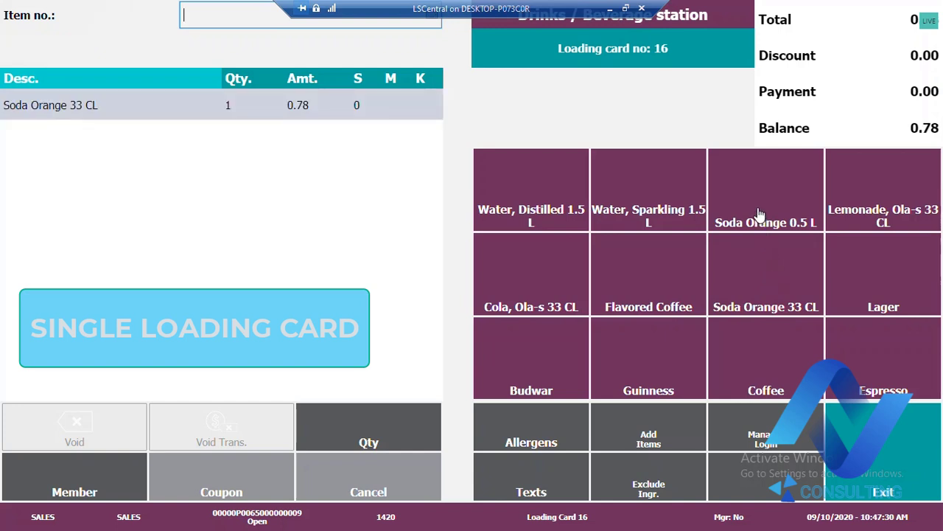
pyautogui.click(759, 213)
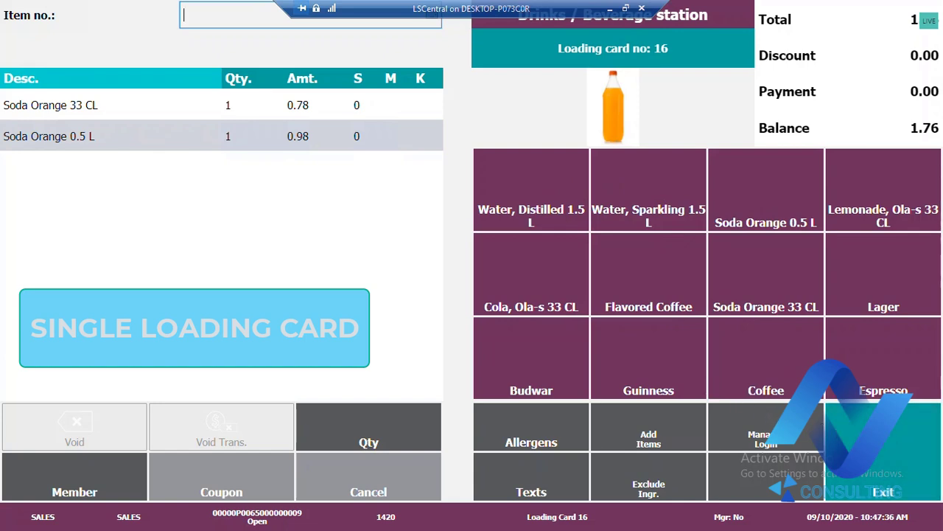
pyautogui.click(868, 442)
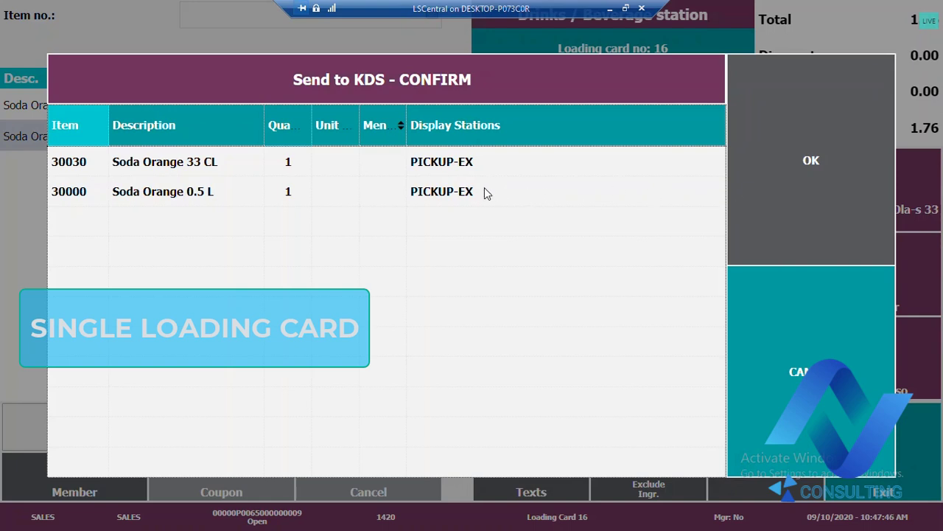
pyautogui.click(811, 166)
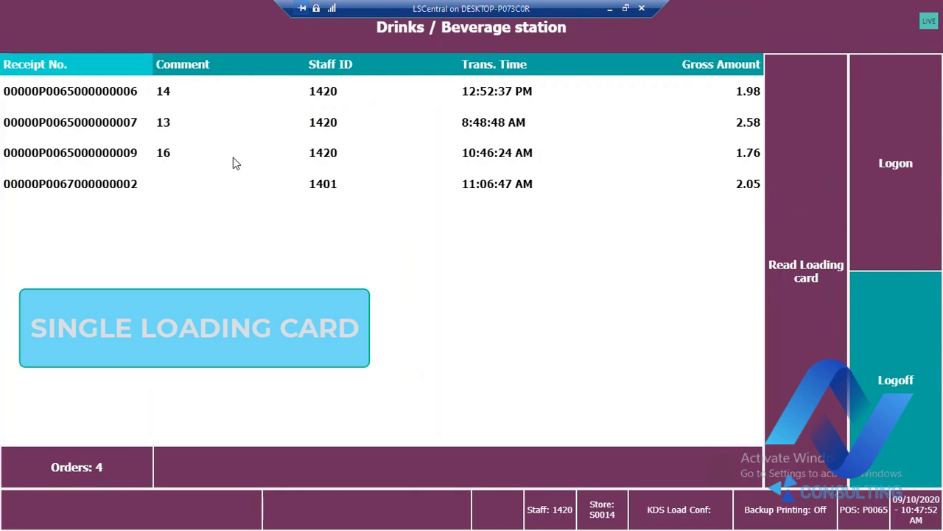
pyautogui.click(189, 170)
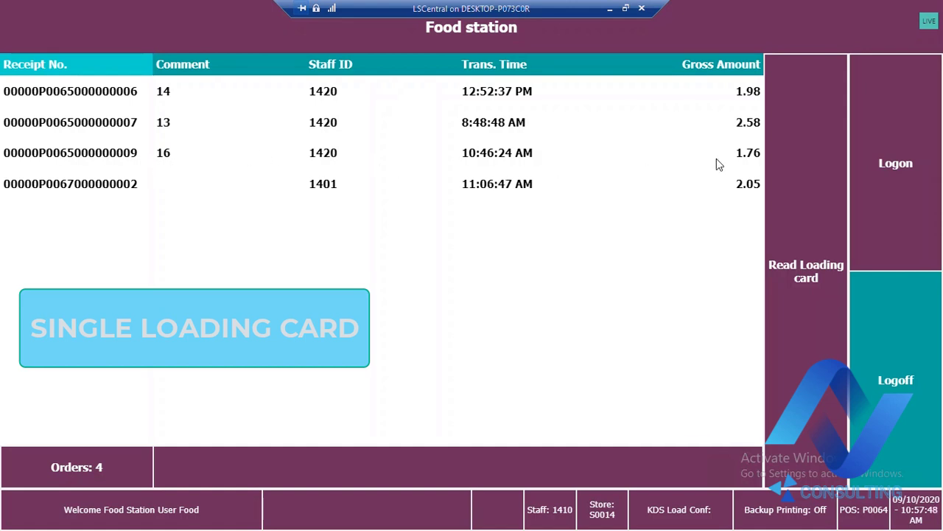
# Open the 10:46:24 AM order with comment 16 at the food station by entering its loading card number
pyautogui.click(171, 162)
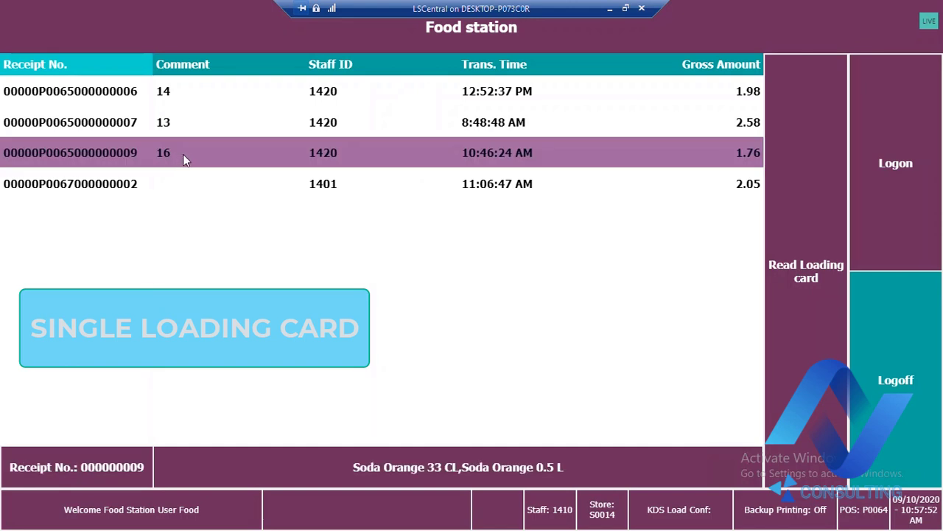
pyautogui.click(803, 245)
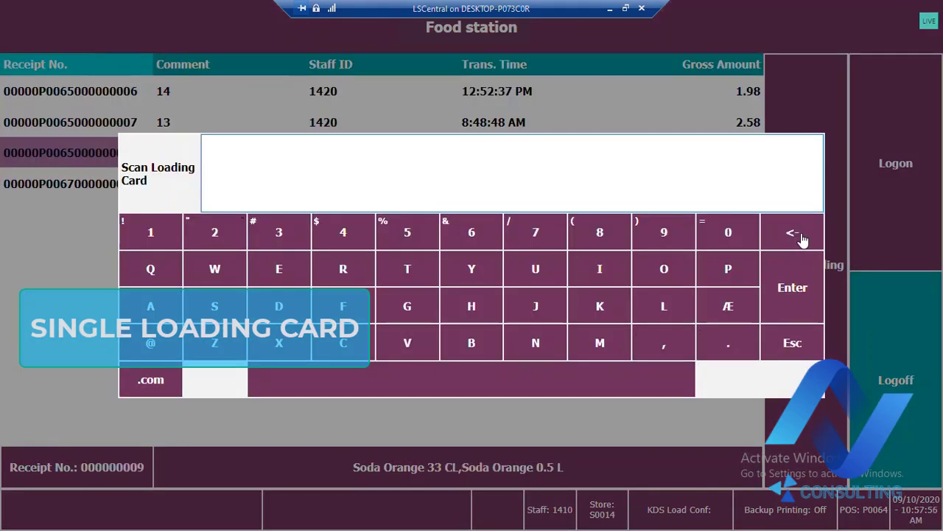
pyautogui.write('1601')
pyautogui.press('Return')
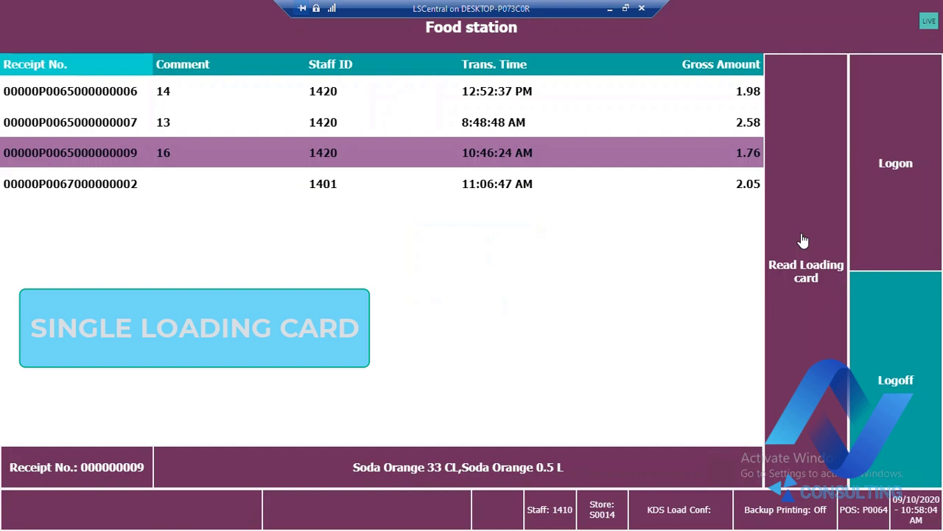
pyautogui.click(804, 241)
pyautogui.click(792, 235)
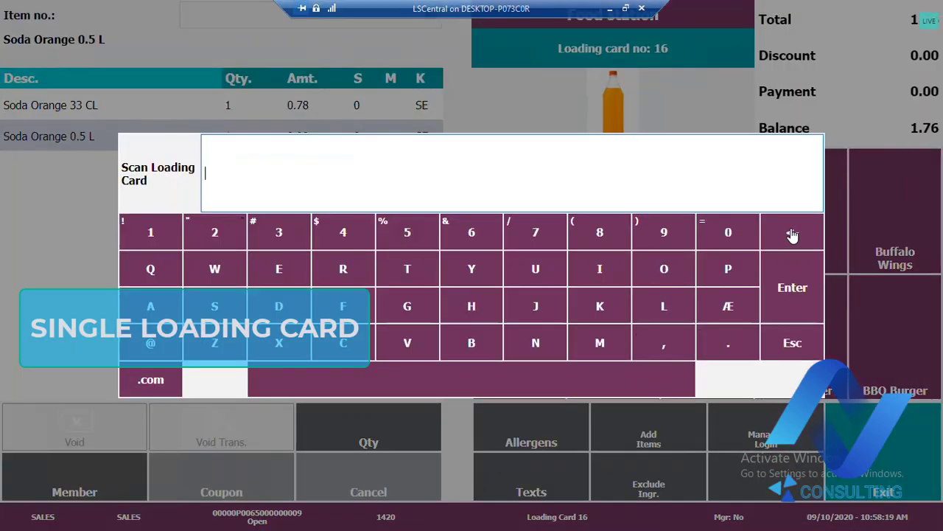
pyautogui.click(792, 331)
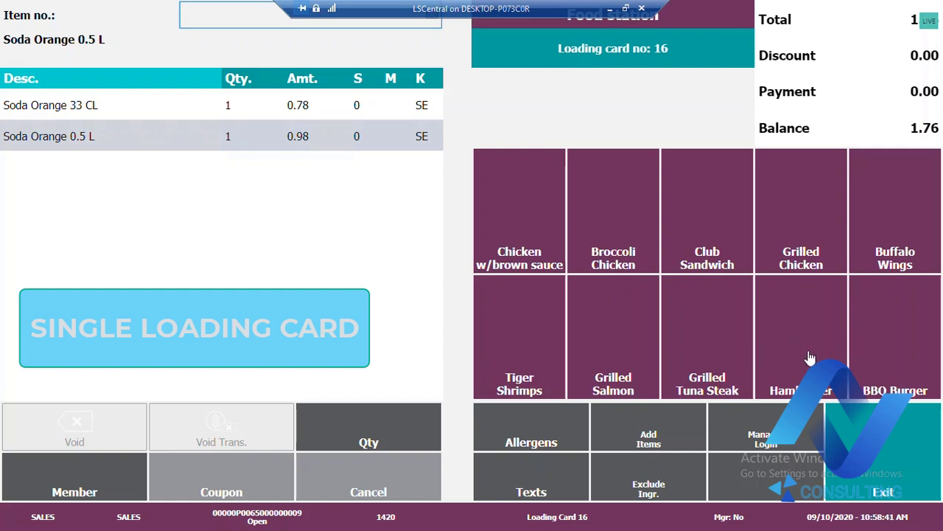
# Add one Buffalo Wings and one Hamburger to the open order
pyautogui.click(804, 317)
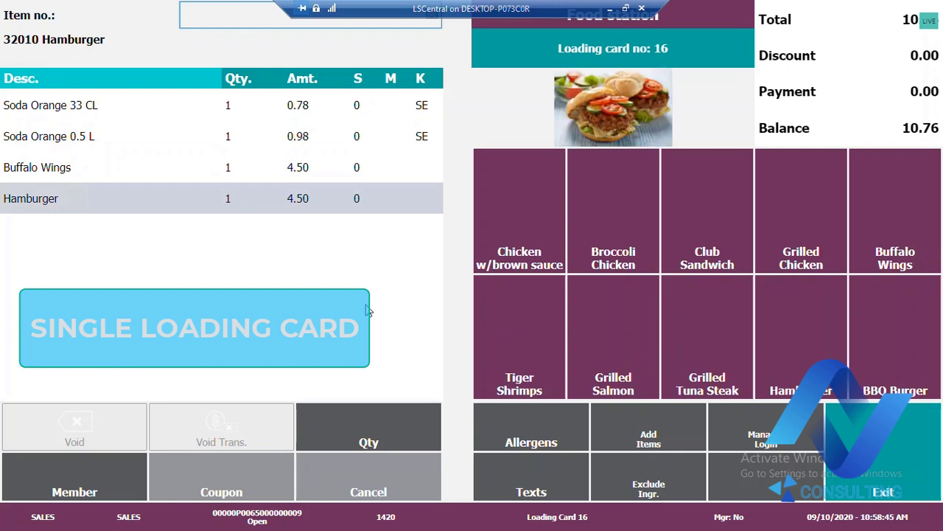
pyautogui.click(311, 177)
pyautogui.click(391, 437)
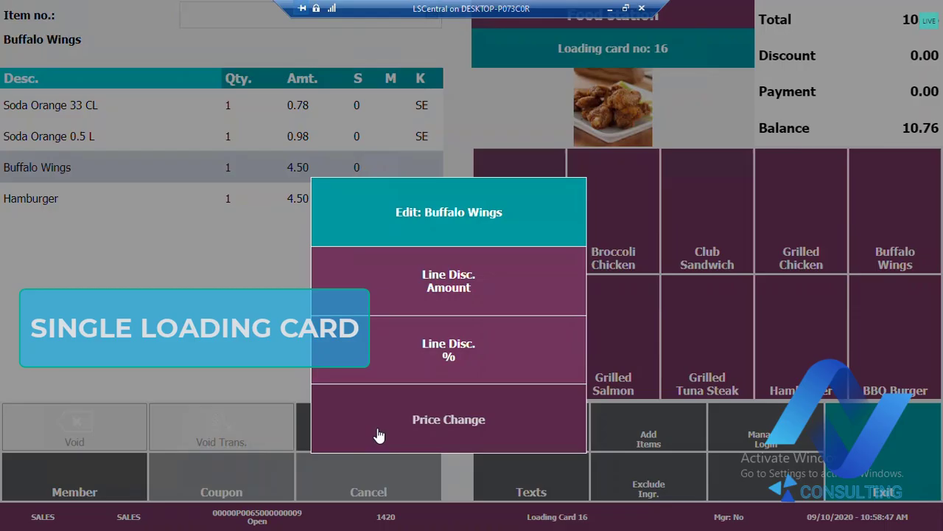
pyautogui.click(383, 419)
pyautogui.write('2')
pyautogui.press('Return')
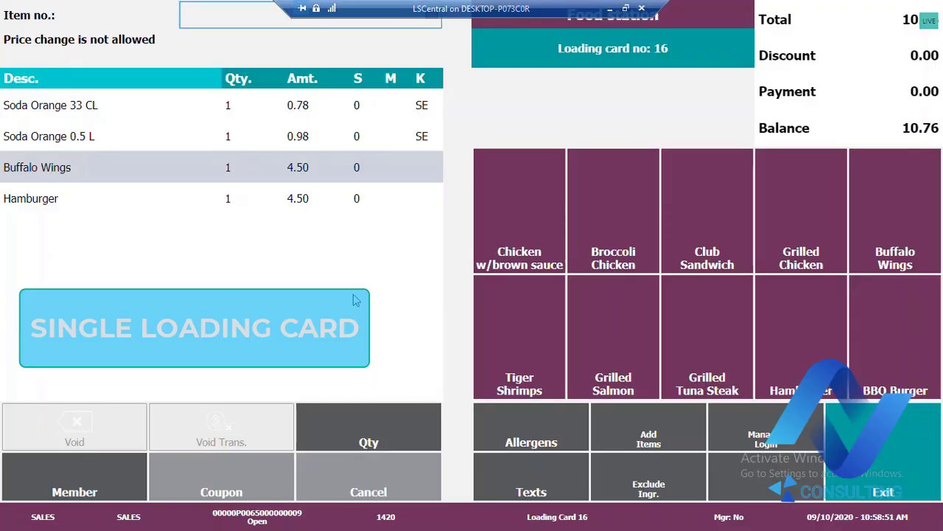
# Set the quantity of the Buffalo Wings line to 2
pyautogui.click(286, 177)
pyautogui.click(400, 425)
pyautogui.click(398, 419)
pyautogui.click(554, 406)
pyautogui.click(226, 170)
pyautogui.write('2')
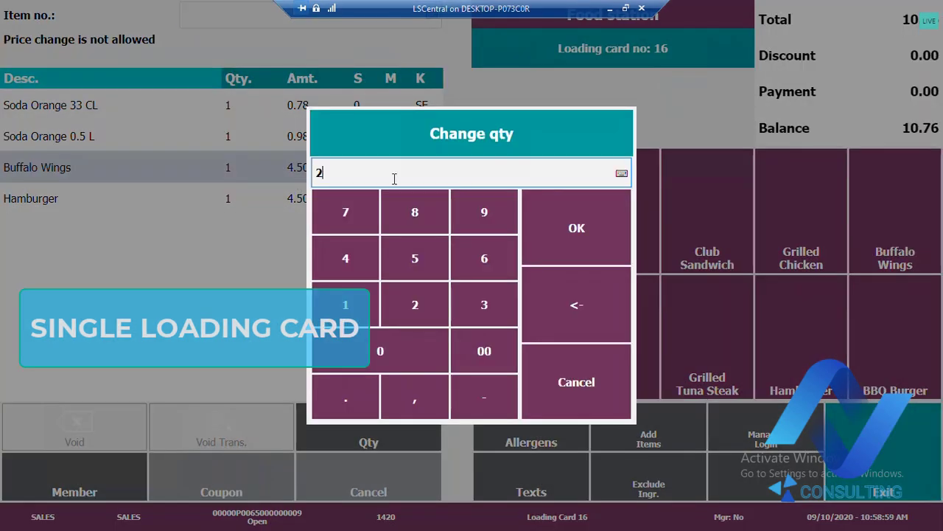
pyautogui.click(577, 227)
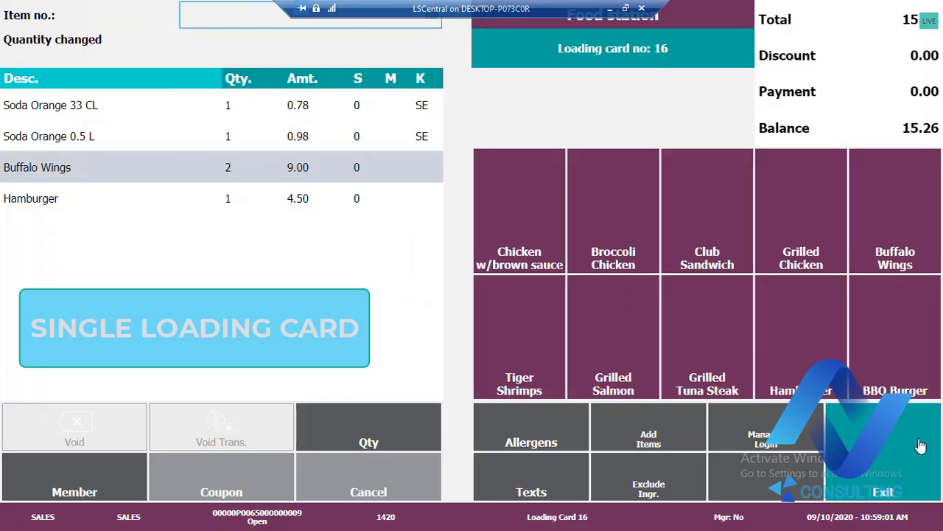
# Exit the food station order, confirm sending its new items to the KDS, and select the order with comment 16
pyautogui.click(881, 460)
pyautogui.click(765, 239)
pyautogui.click(899, 451)
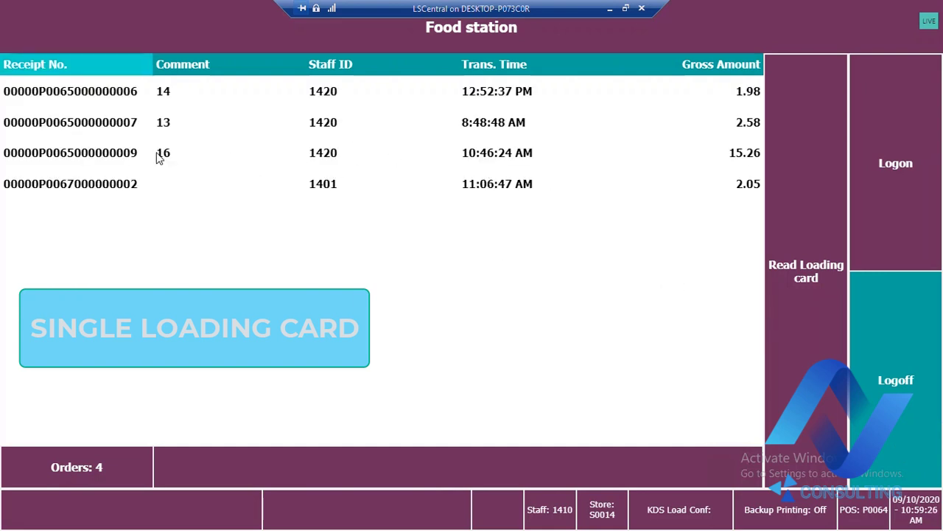
pyautogui.click(246, 162)
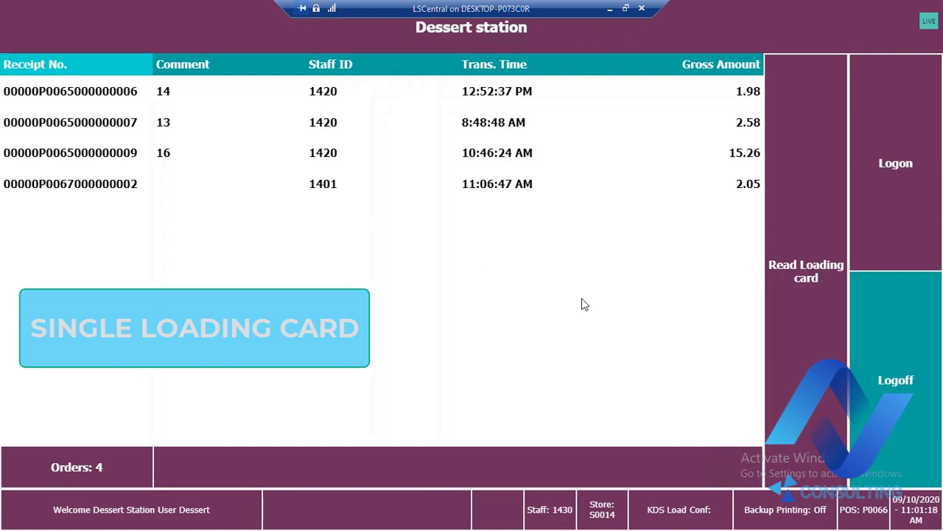
# Open the order with comment 16 at the dessert station by entering its loading card number
pyautogui.click(514, 155)
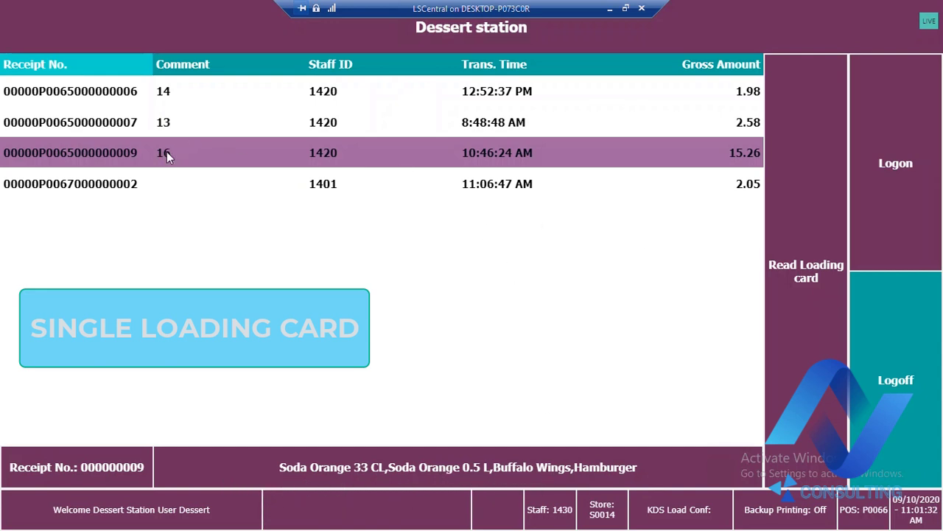
pyautogui.click(803, 248)
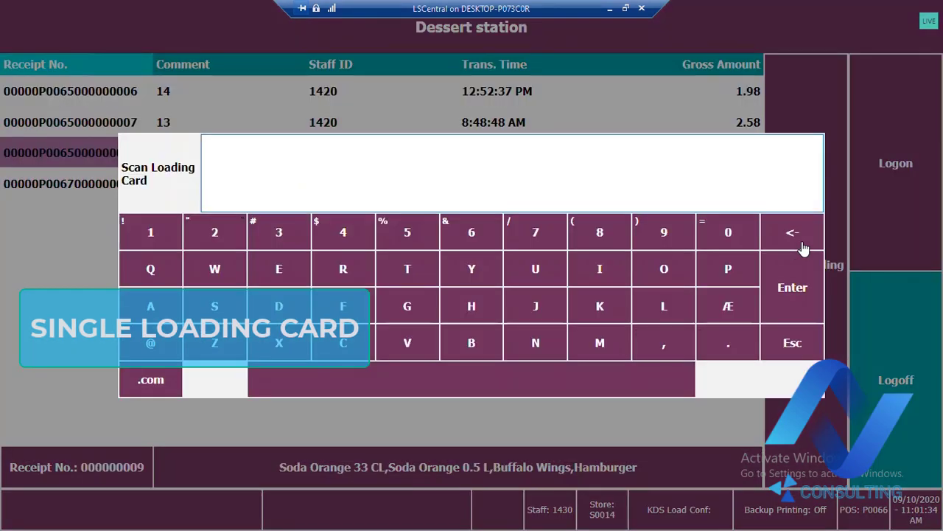
pyautogui.write('1601')
pyautogui.press('Return')
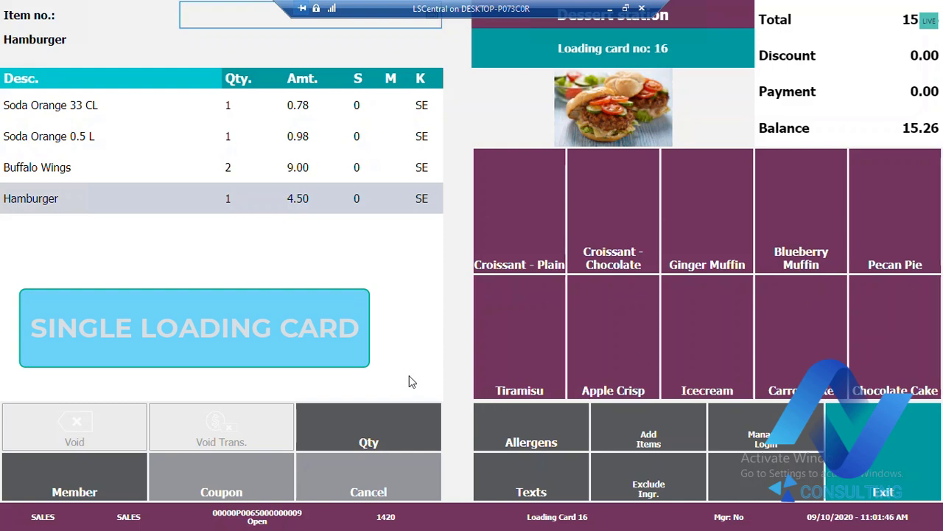
# Add a Blueberry Muffin to the order and send it to the KDS on exit
pyautogui.click(907, 451)
pyautogui.click(789, 193)
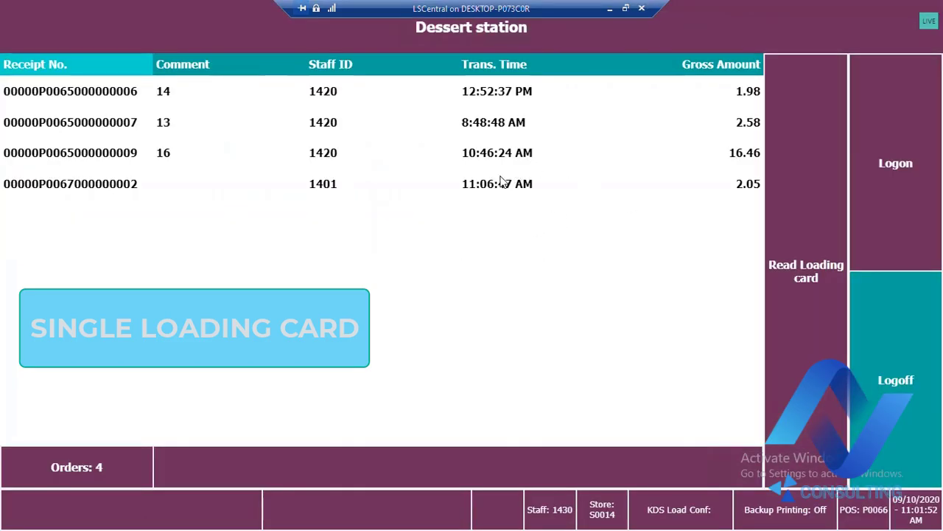
pyautogui.click(424, 160)
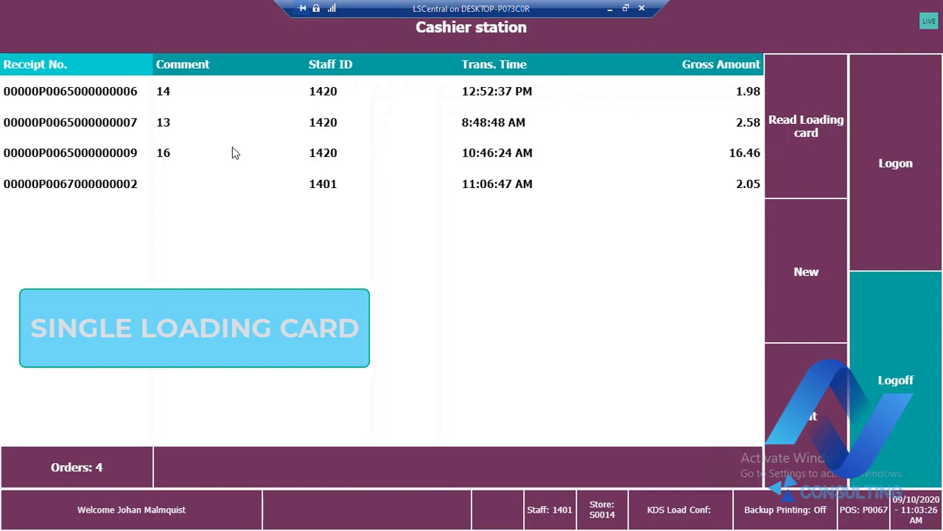
# Select the order with comment 16 at the cashier station and enter its loading card number to retrieve it
pyautogui.click(144, 157)
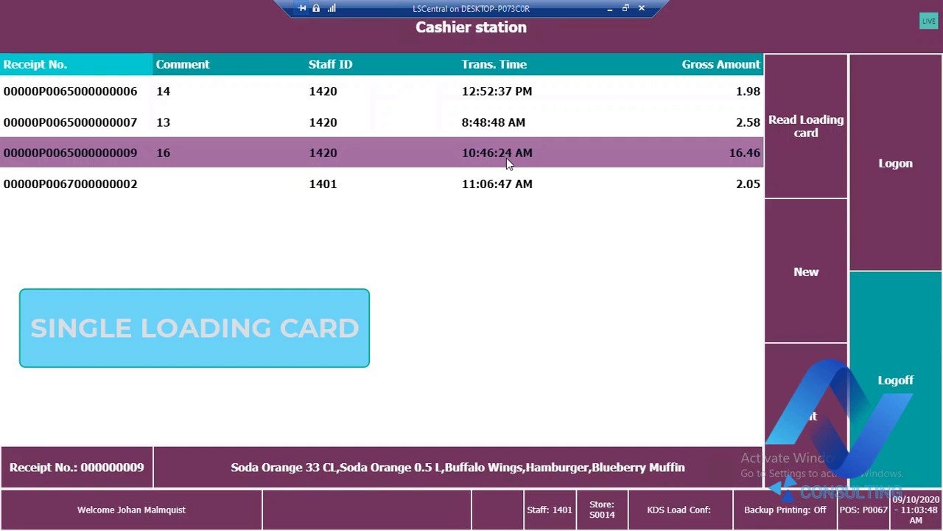
pyautogui.click(829, 157)
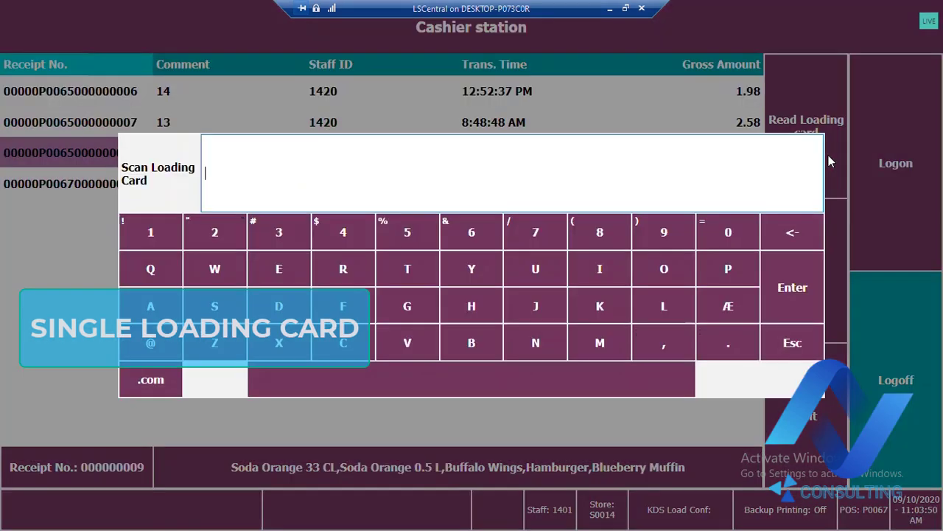
pyautogui.write('1601')
pyautogui.press('Return')
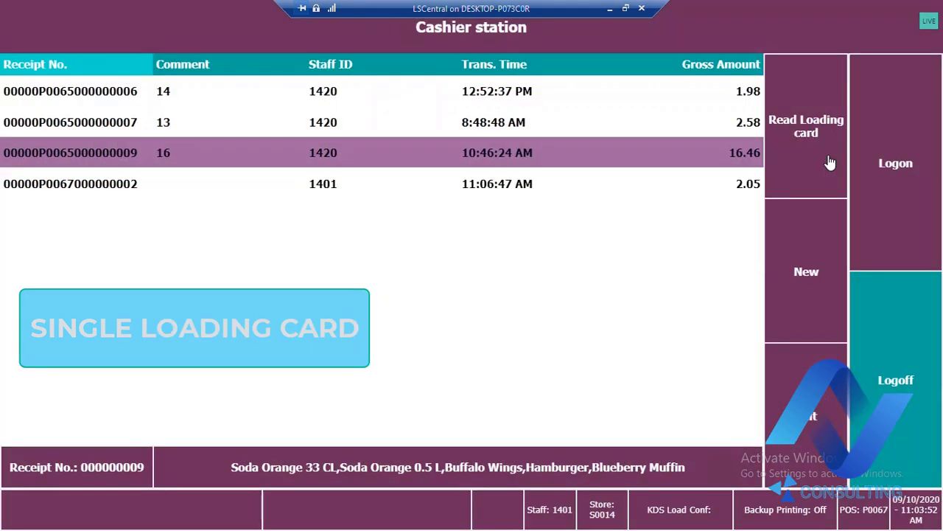
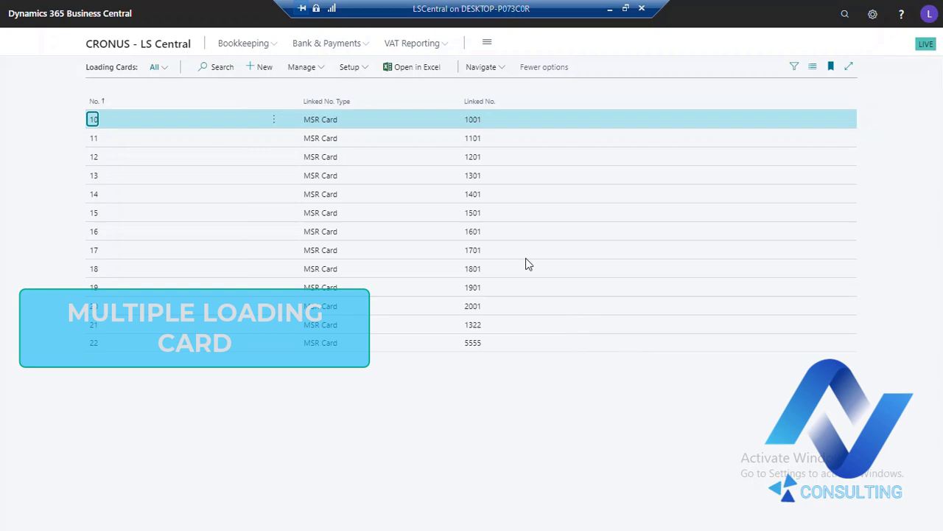
# Examine the linked MSR card numbers of loading cards 17, 18 and 19 in the Loading Cards list
pyautogui.click(473, 251)
pyautogui.click(476, 269)
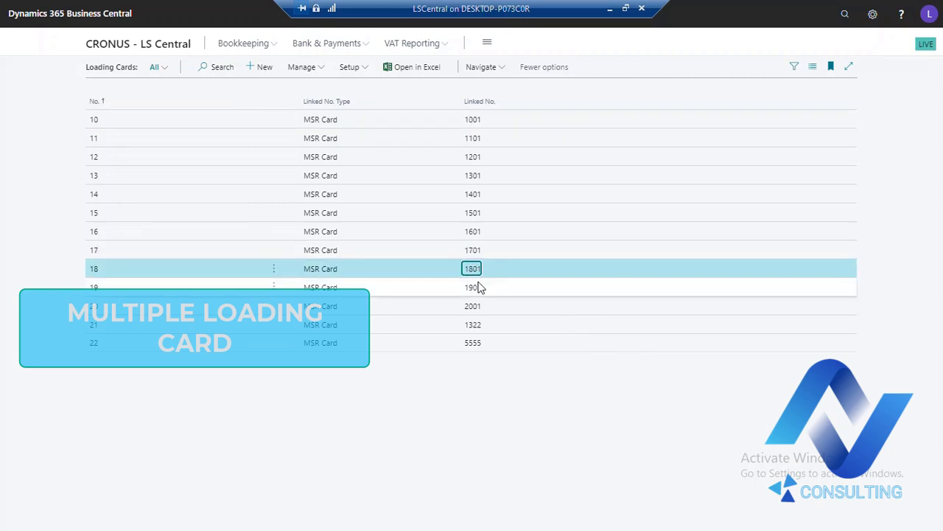
pyautogui.click(480, 286)
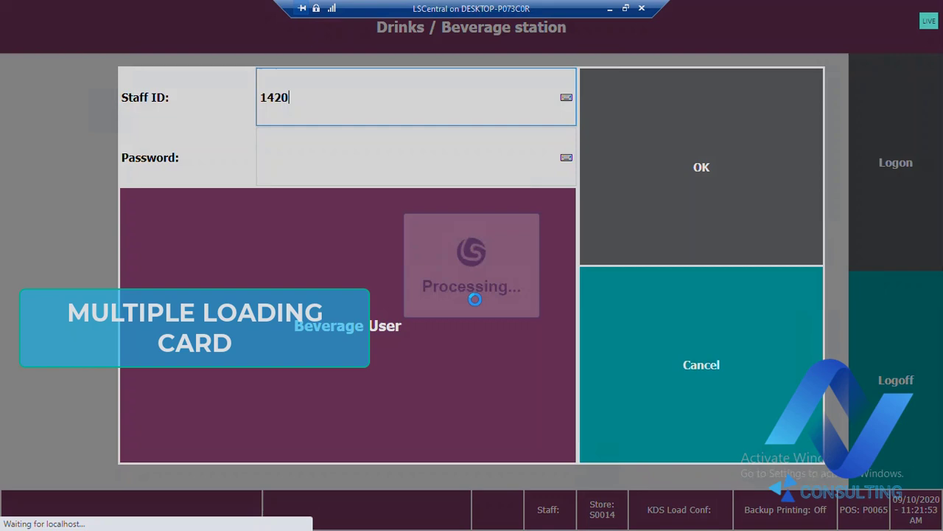
# Log on to the drinks station with the staff ID and open loading card 17 by entering its loading card number
pyautogui.write('1420')
pyautogui.press('Return')
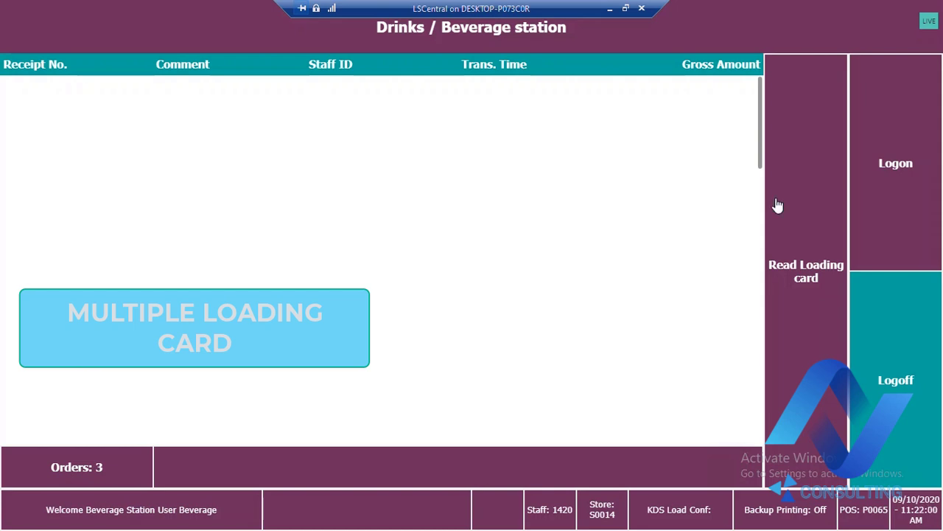
pyautogui.click(812, 238)
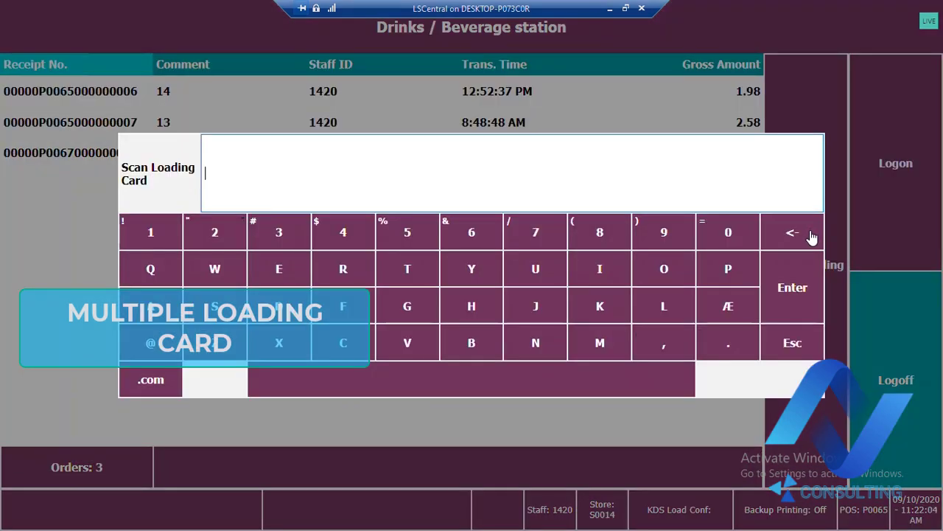
pyautogui.write('1701')
pyautogui.press('Return')
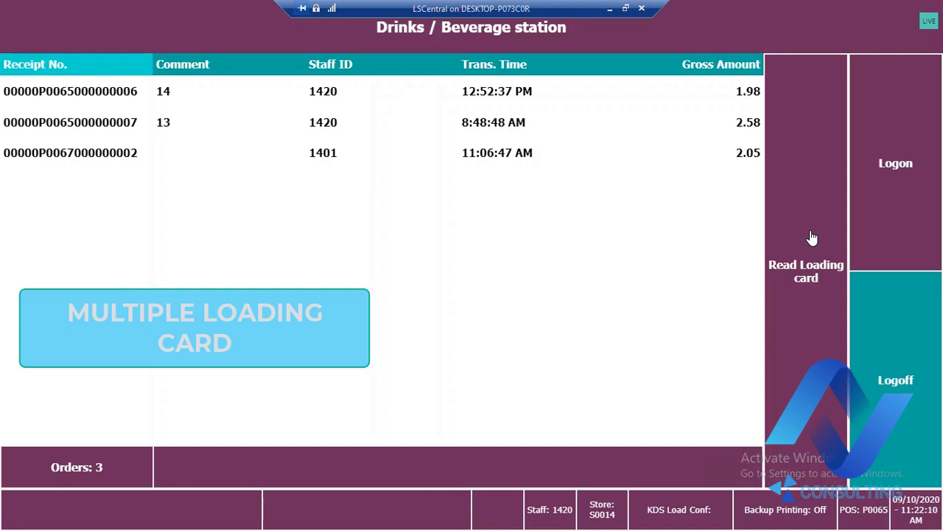
pyautogui.click(812, 237)
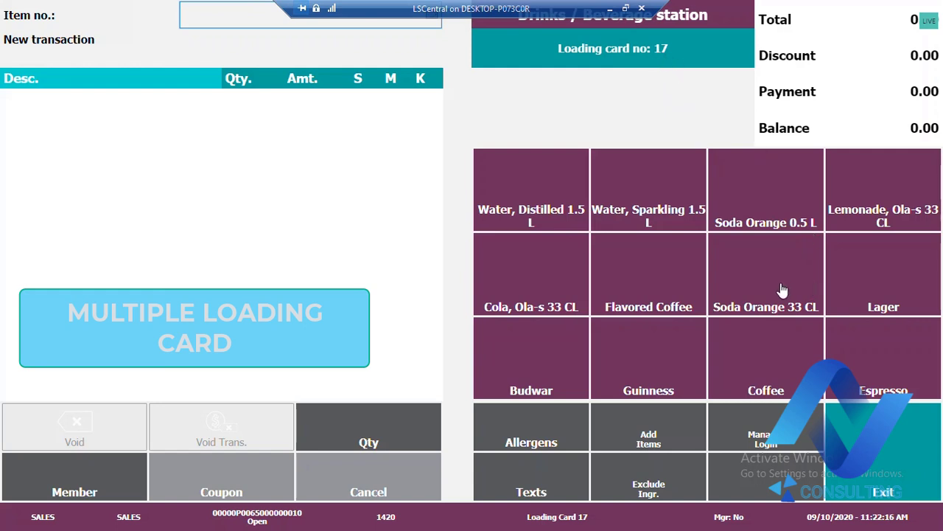
# Add a Lager and a Flavored Coffee with Hazelnut and no milk selection, and send them to the KDS on exit
pyautogui.click(851, 295)
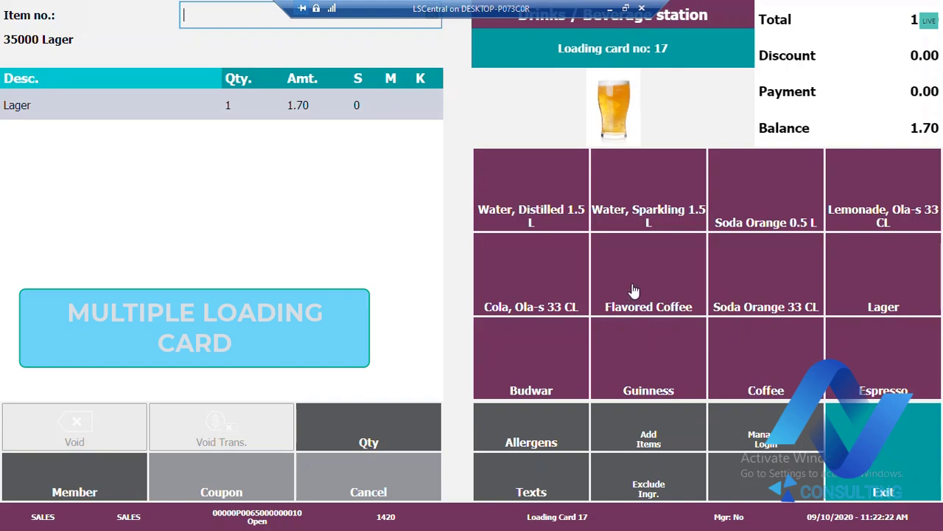
pyautogui.click(633, 238)
pyautogui.click(420, 294)
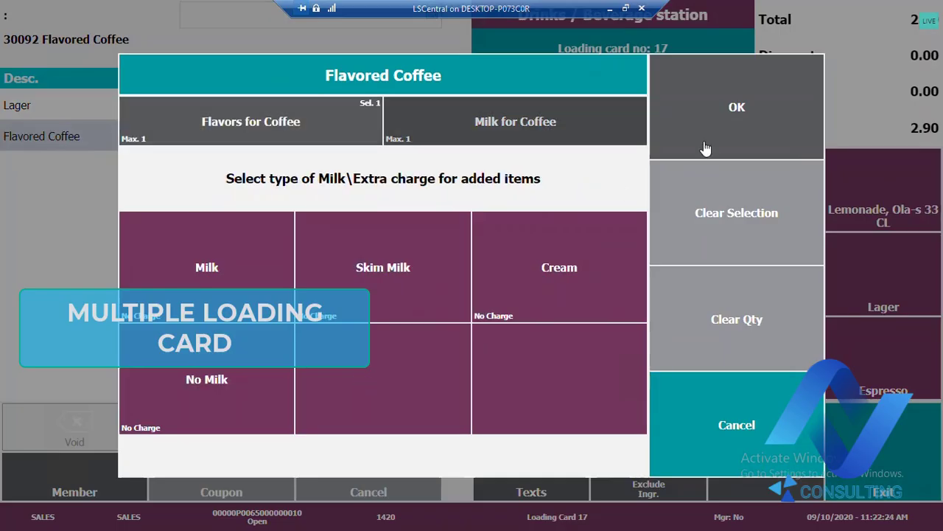
pyautogui.click(721, 119)
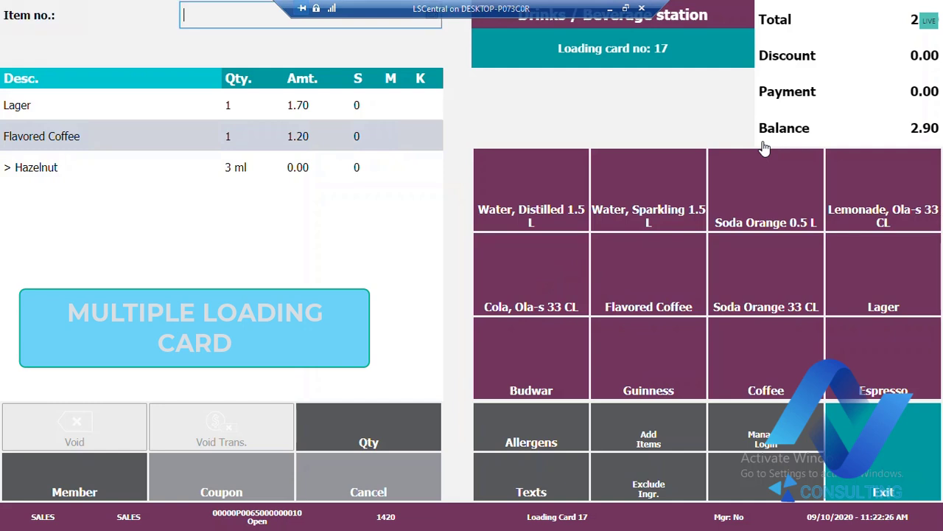
pyautogui.click(918, 491)
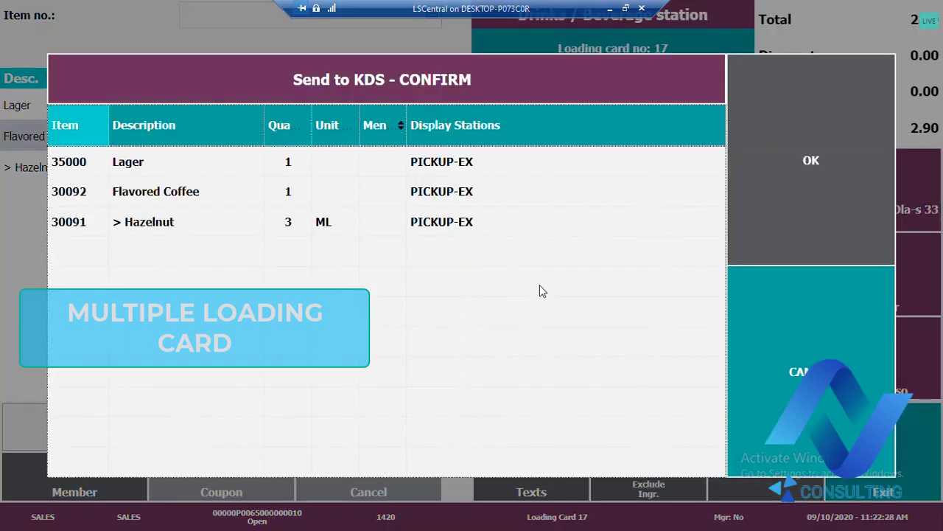
pyautogui.click(843, 217)
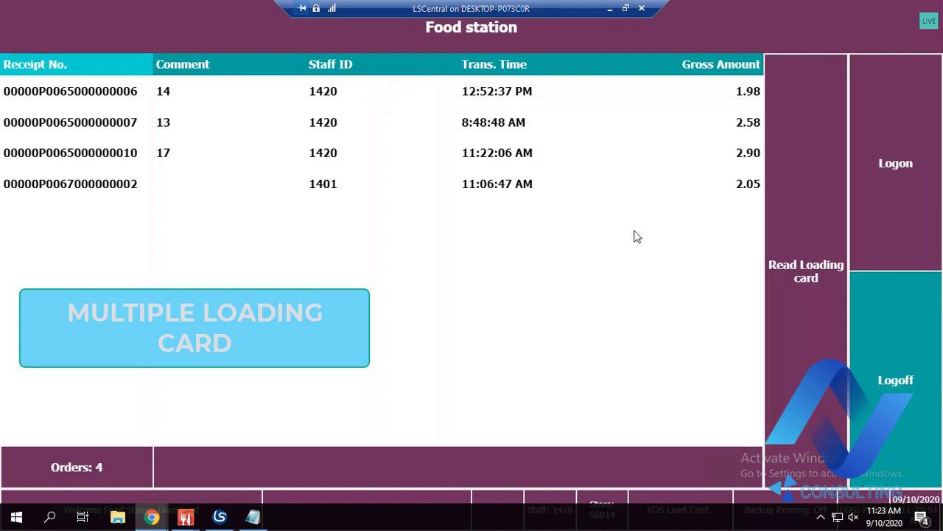
# Open a new order on loading card 18 at the food station by entering its loading card number
pyautogui.click(817, 258)
pyautogui.write('1801')
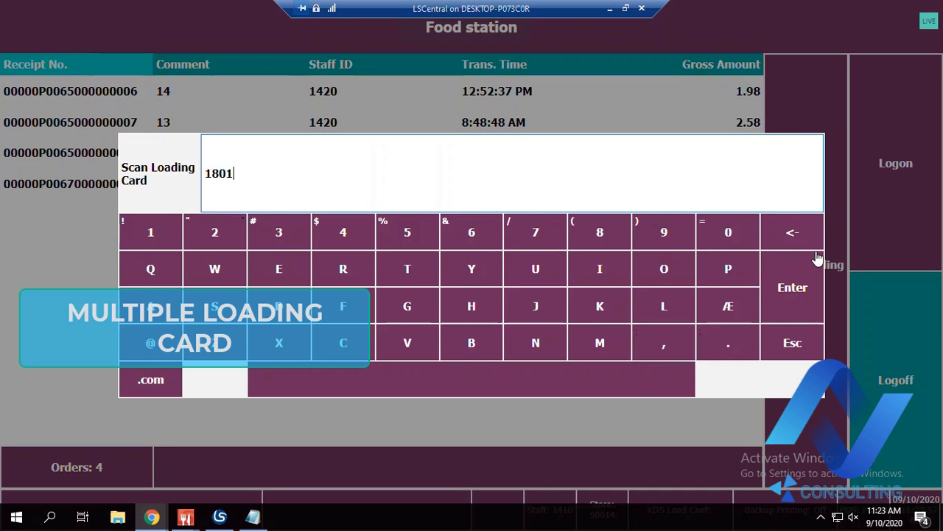
pyautogui.press('Return')
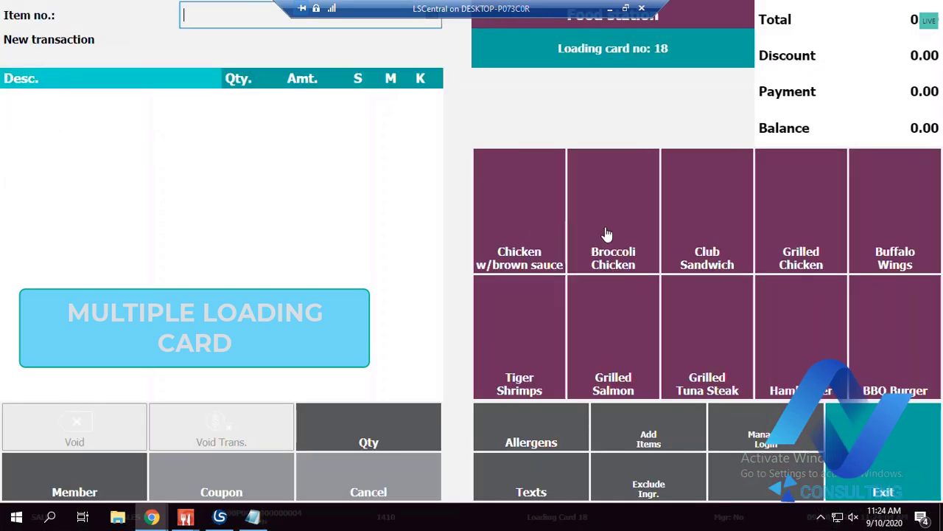
# Add Chicken w/brown sauce with Mashed Potatoes to the order, sending it to the KDS on exit
pyautogui.click(523, 229)
pyautogui.click(486, 258)
pyautogui.click(361, 267)
pyautogui.click(678, 130)
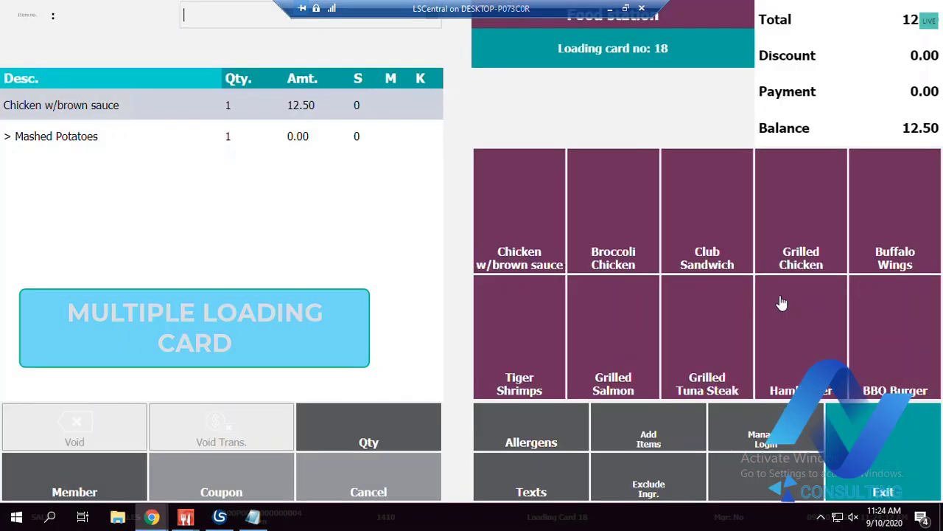
pyautogui.click(885, 448)
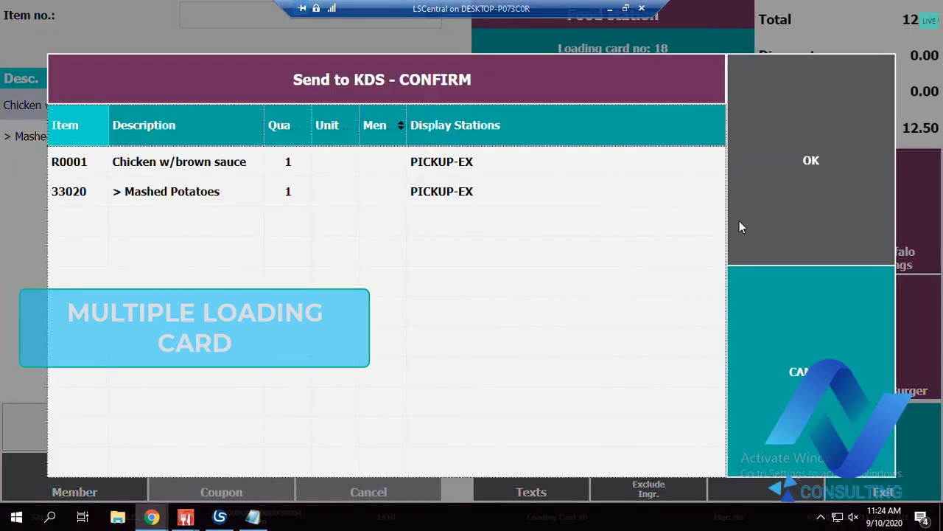
pyautogui.click(765, 219)
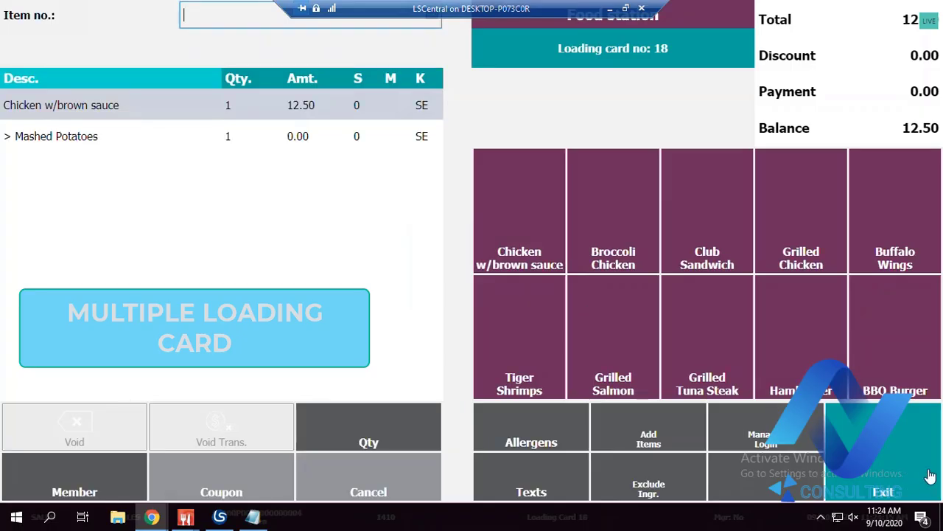
pyautogui.click(895, 449)
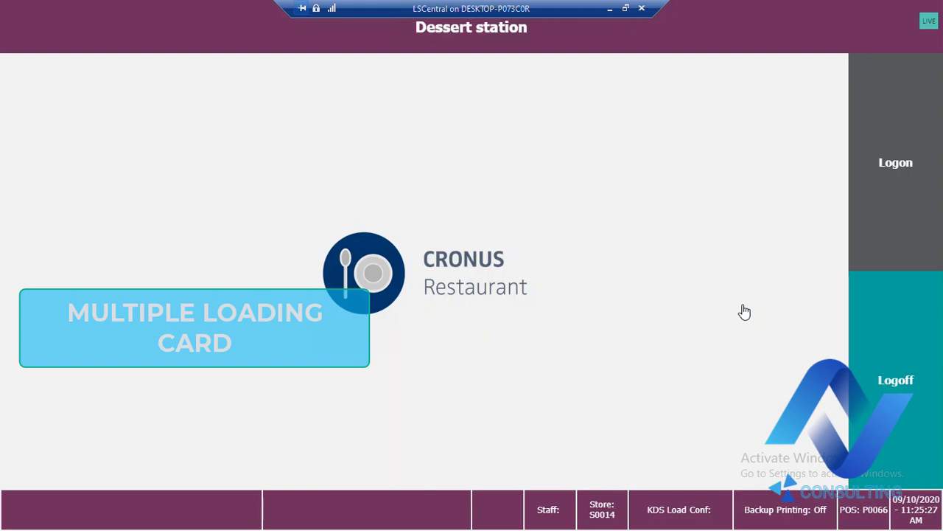
# Log on to the dessert station as Dessert User and open loading card 19 by entering its loading card number
pyautogui.click(900, 211)
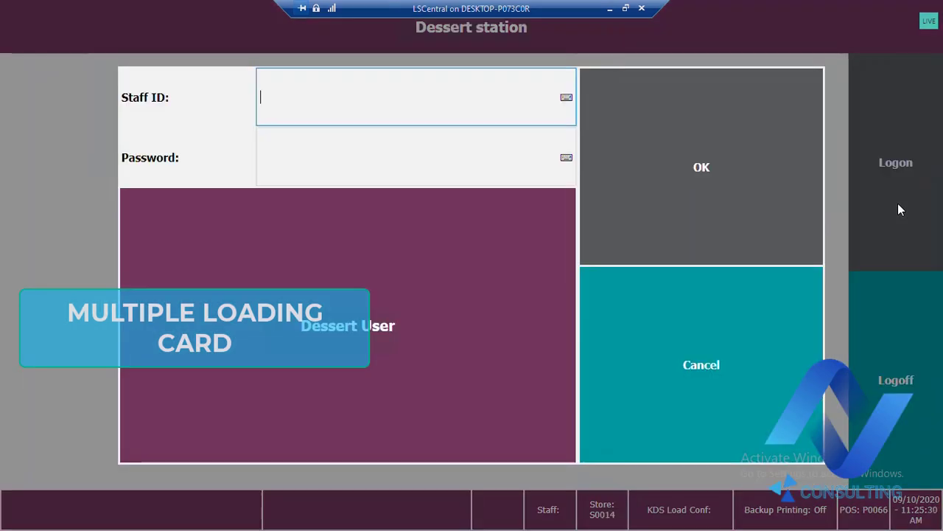
pyautogui.click(311, 296)
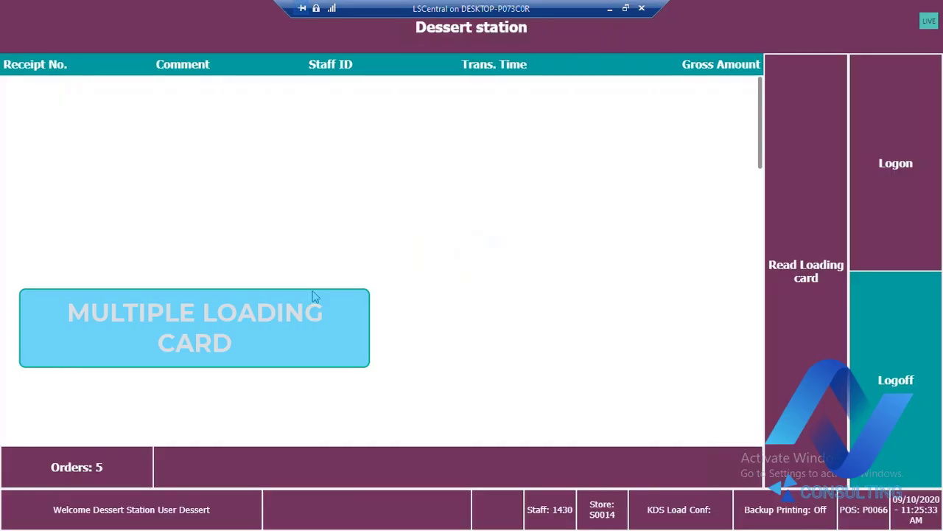
pyautogui.click(786, 273)
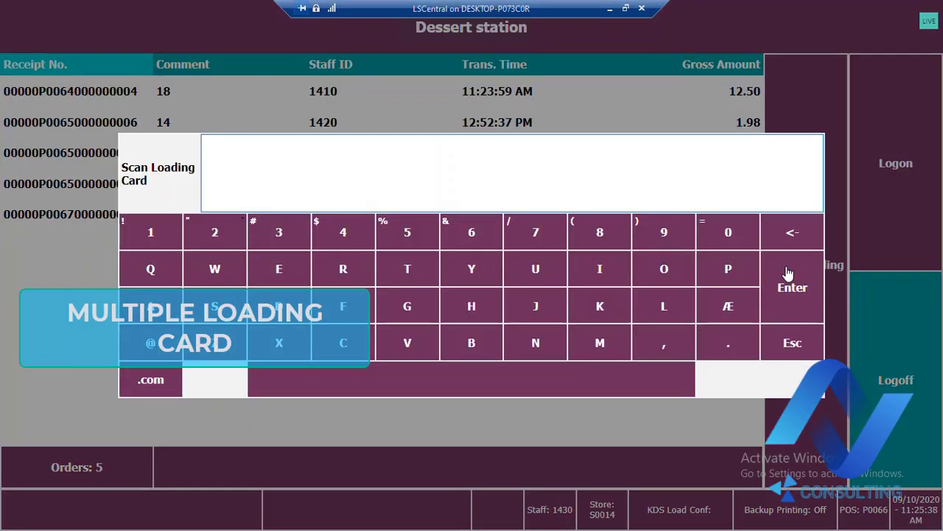
pyautogui.write('1901')
pyautogui.click(788, 273)
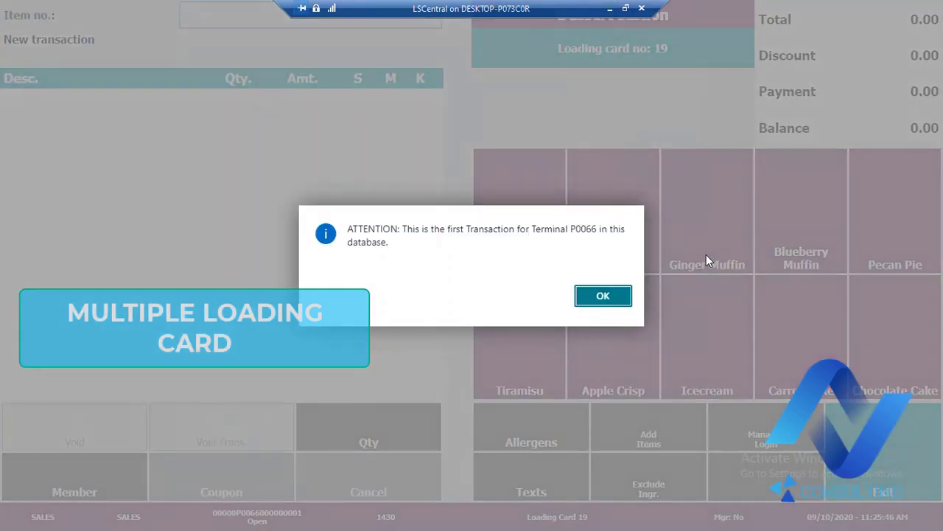
pyautogui.click(603, 296)
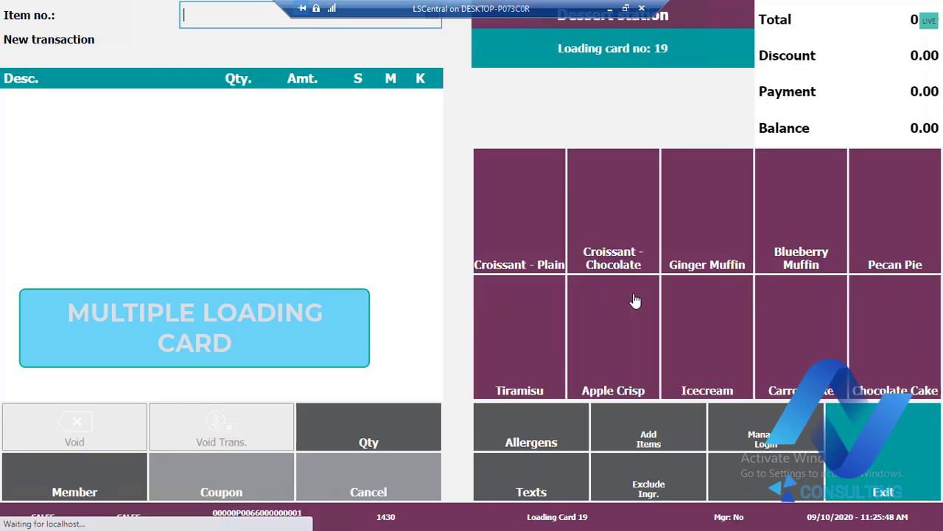
# Add a Pecan Pie and a Chocolate Cake to the order and confirm sending it to the KDS on exit
pyautogui.click(880, 265)
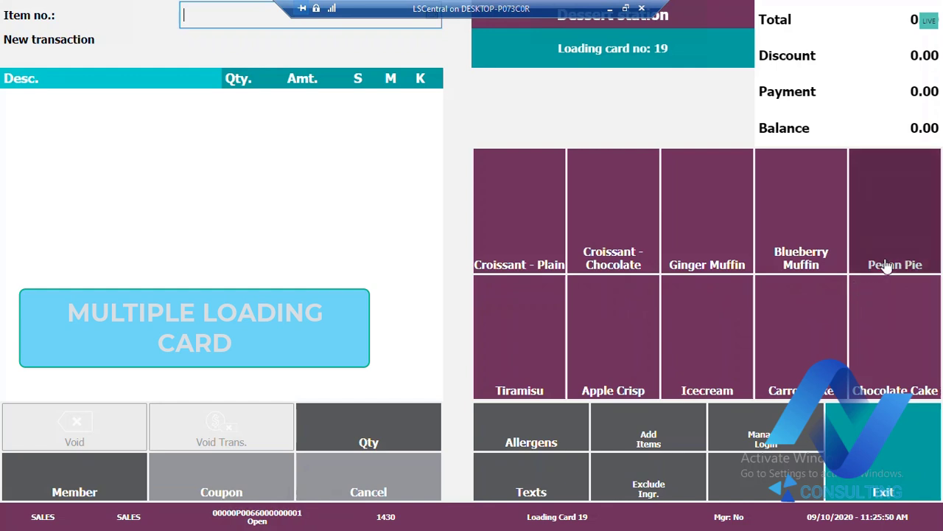
pyautogui.click(884, 309)
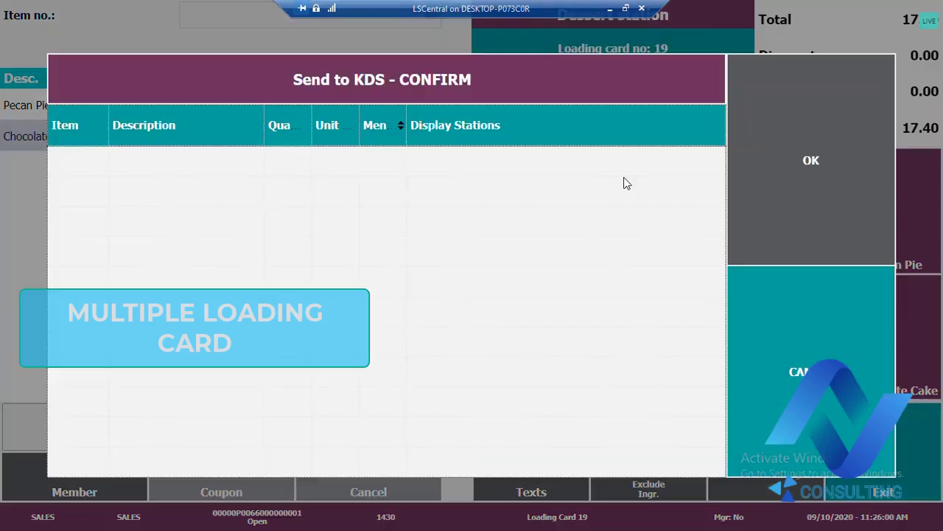
pyautogui.click(807, 162)
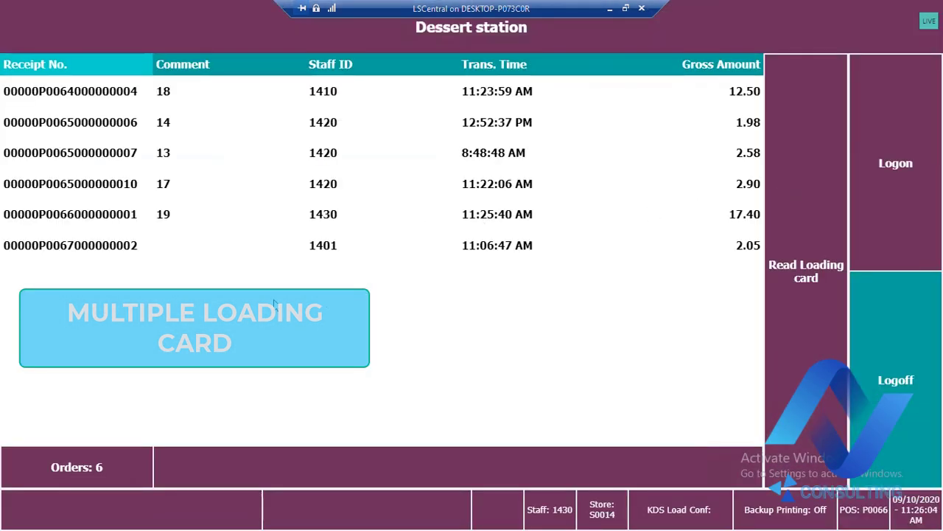
# Review the items of the orders with comments 18, 17 and 19 in the dessert station's order list
pyautogui.click(167, 94)
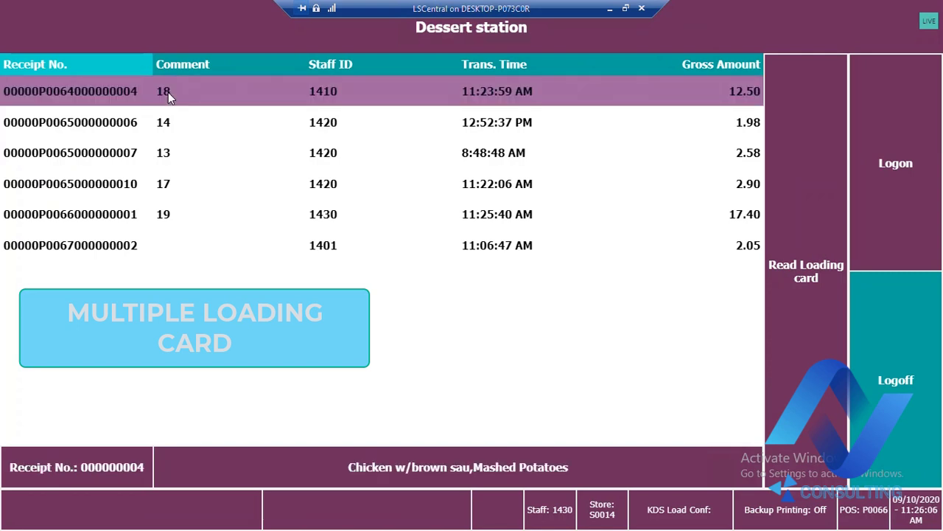
pyautogui.click(174, 190)
pyautogui.click(181, 222)
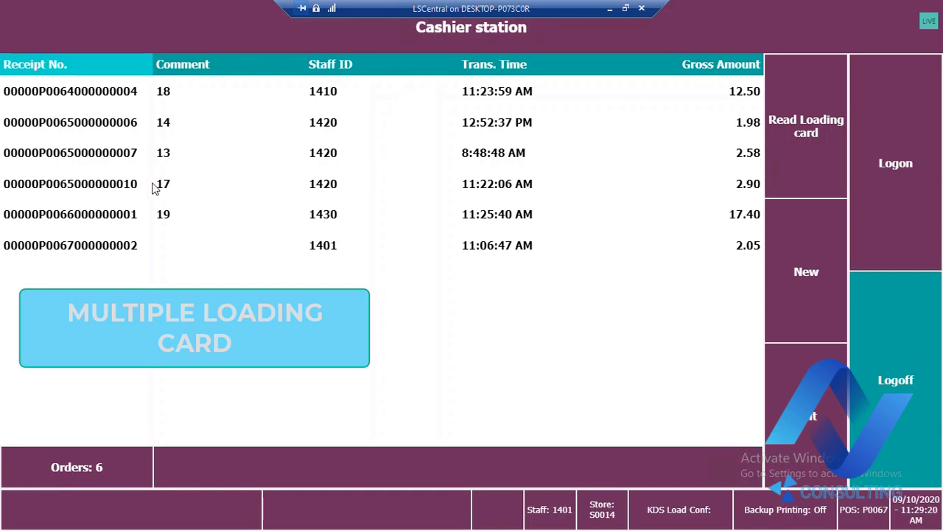
# Check the items of the orders with comments 18, 17 and 19 at the cashier station
pyautogui.click(184, 97)
pyautogui.click(161, 183)
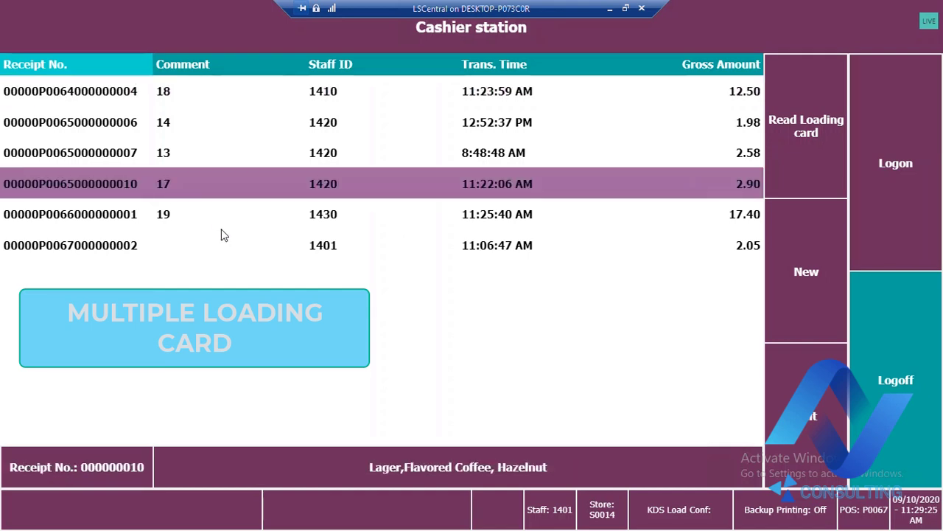
pyautogui.click(172, 219)
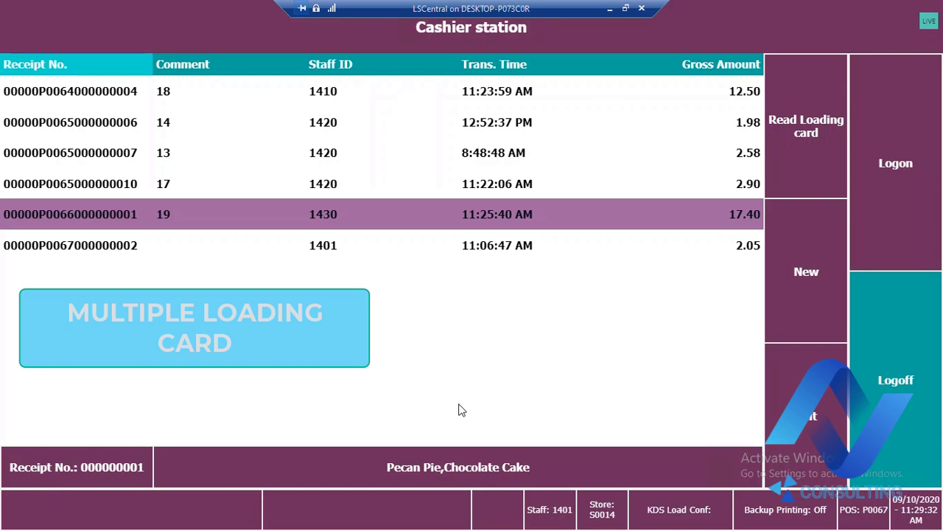
# Retrieve the order on loading card 17 at the cashier station by entering its loading card number
pyautogui.click(796, 169)
pyautogui.write('1701')
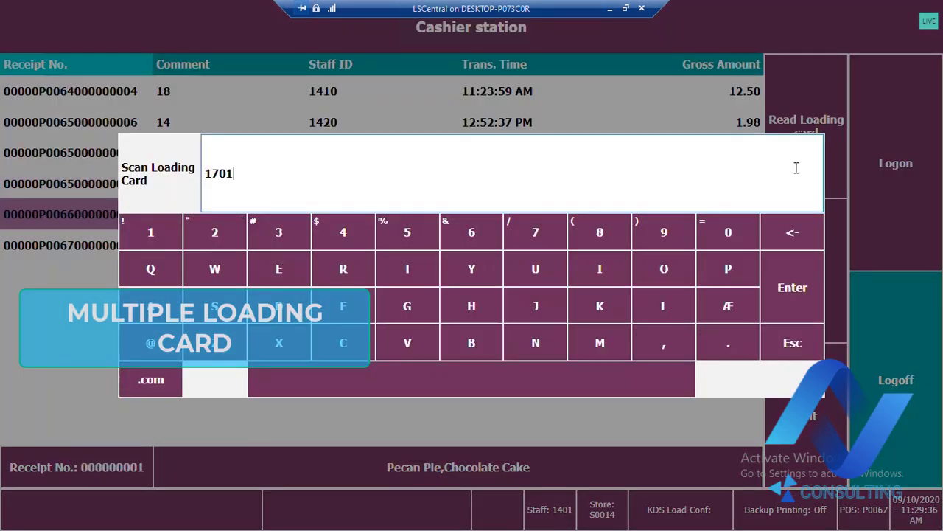
pyautogui.press('Return')
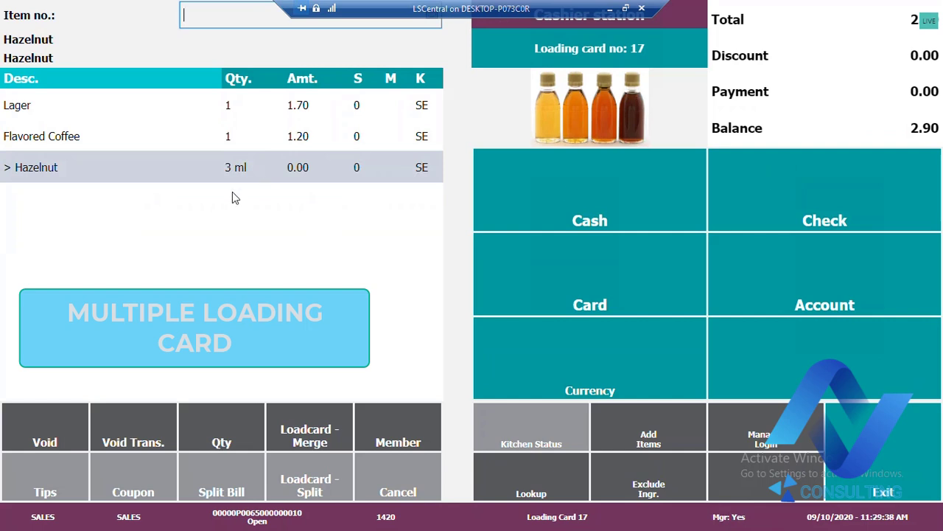
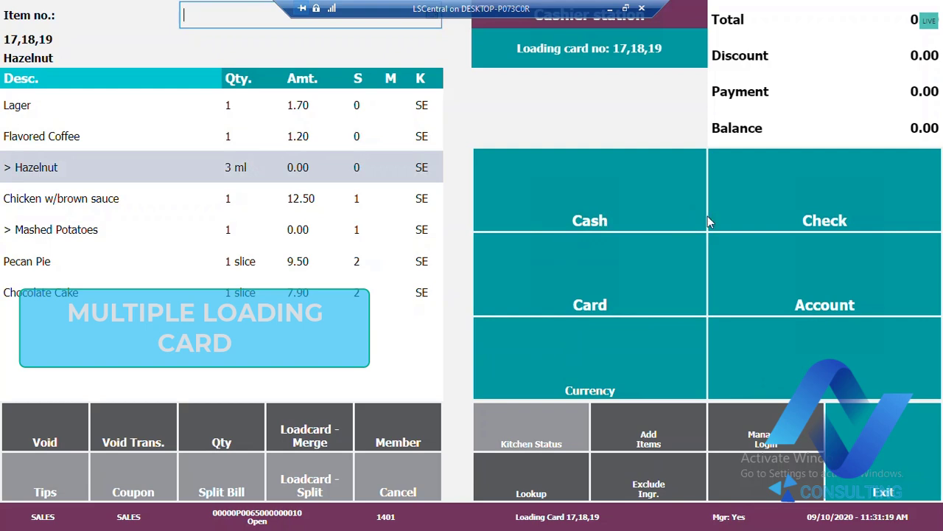
# Pay the combined order on loading cards 17, 18 and 19 in cash for the full 32.80
pyautogui.click(630, 214)
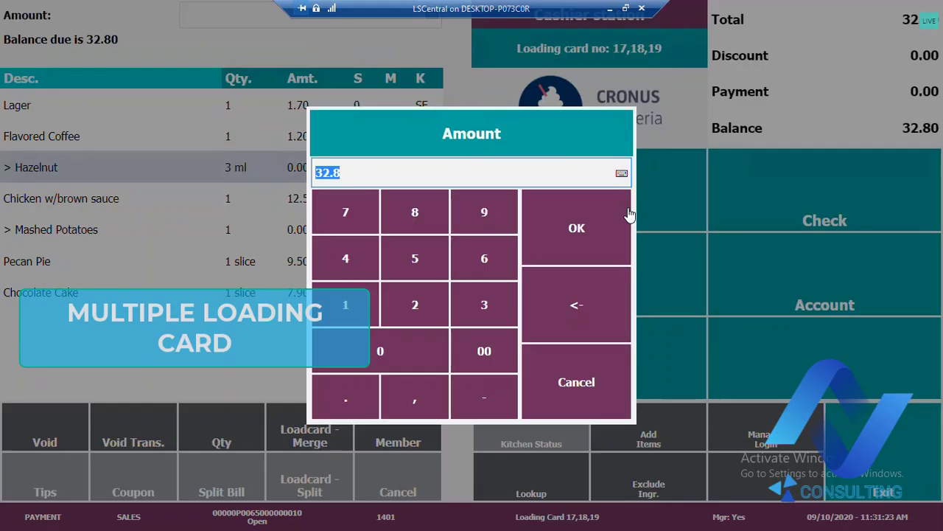
pyautogui.click(565, 251)
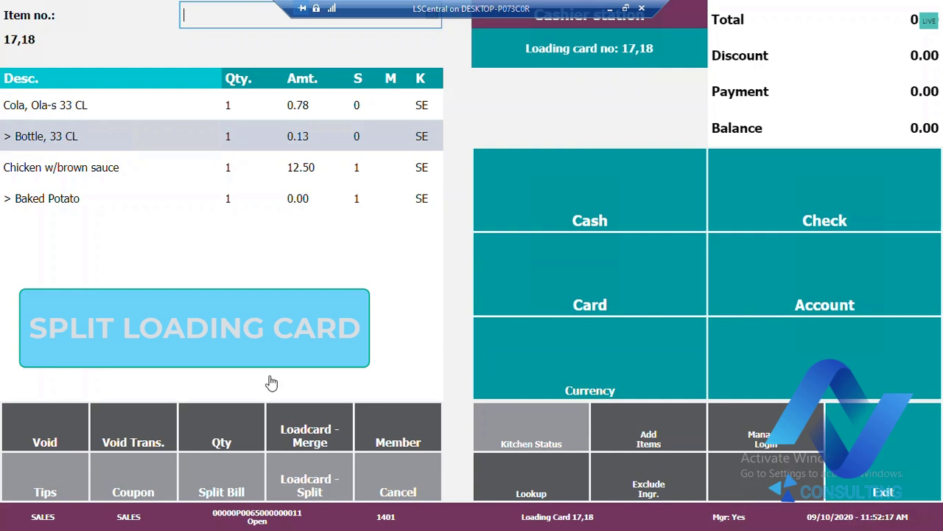
# Split loading card 18 off the combined order on cards 17 and 18 by entering its loading card number and confirming the uncombine
pyautogui.click(324, 483)
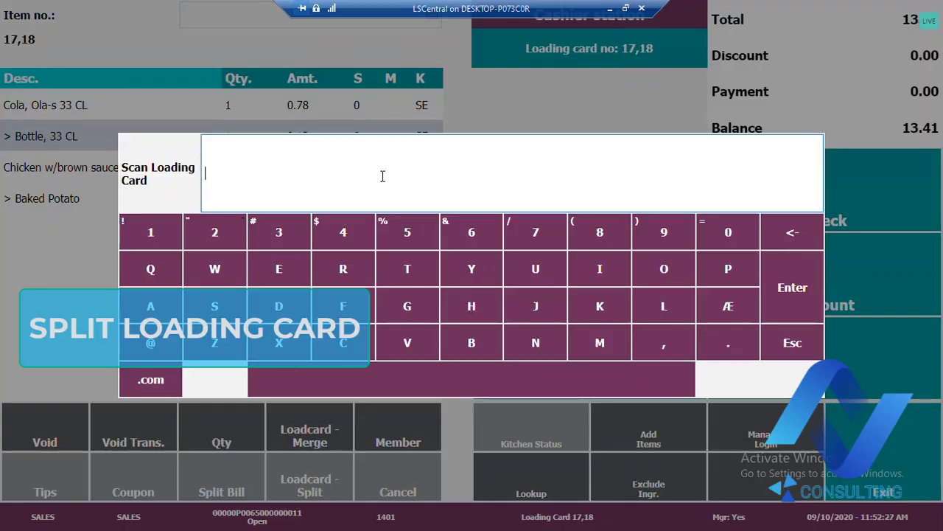
pyautogui.write('1801')
pyautogui.press('Return')
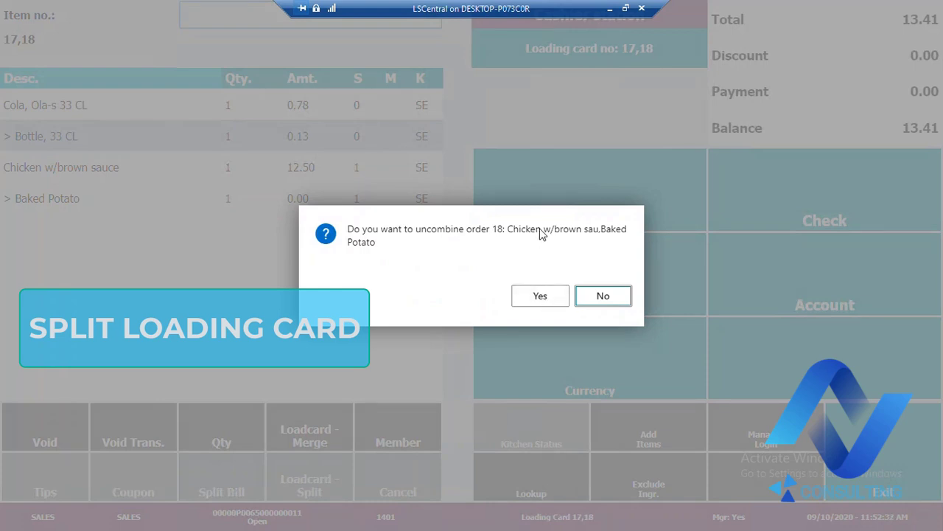
pyautogui.click(558, 300)
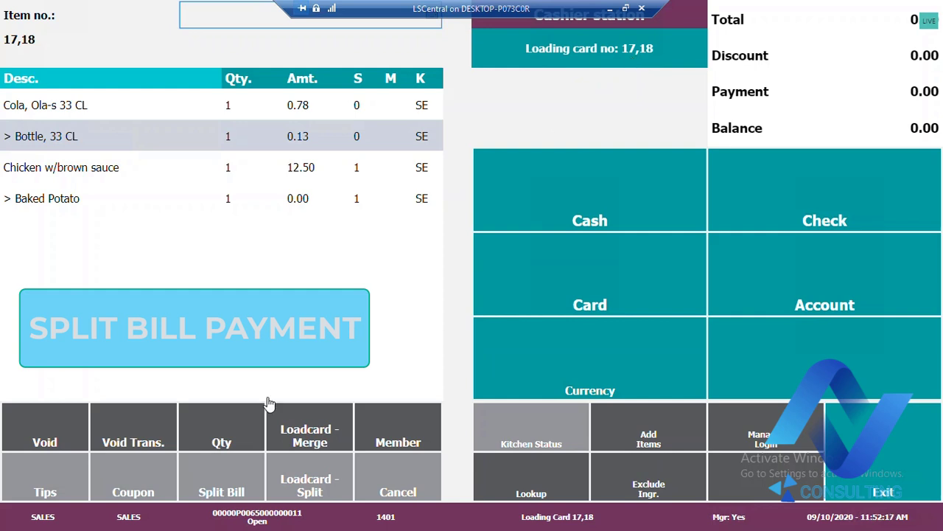
# Enter the loading card number to uncombine order 18, the Chicken w/brown sauce with Baked Potato, from the Cola order, and confirm
pyautogui.click(323, 480)
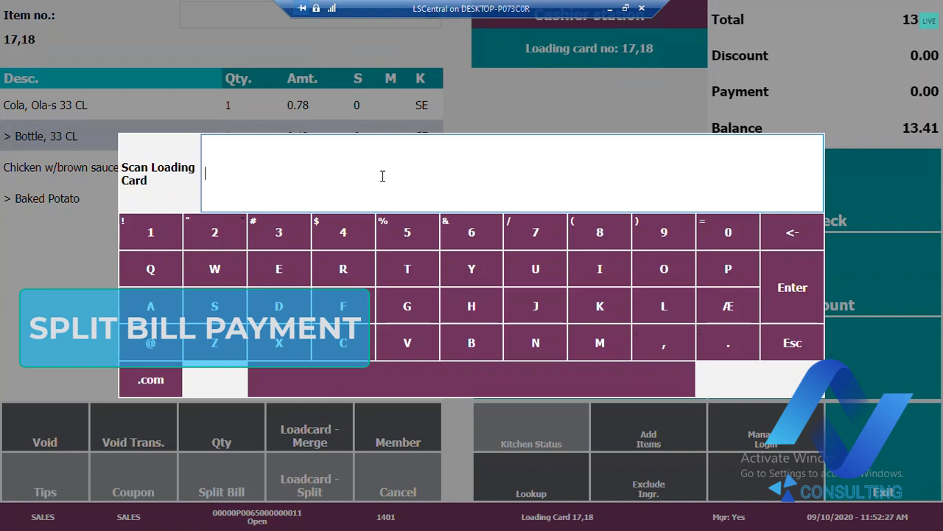
pyautogui.write('1801')
pyautogui.press('Return')
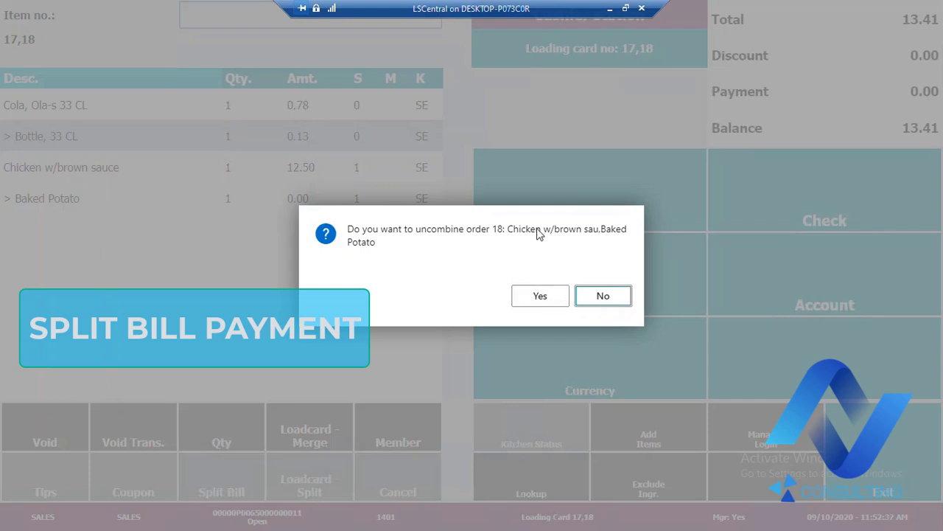
pyautogui.click(558, 299)
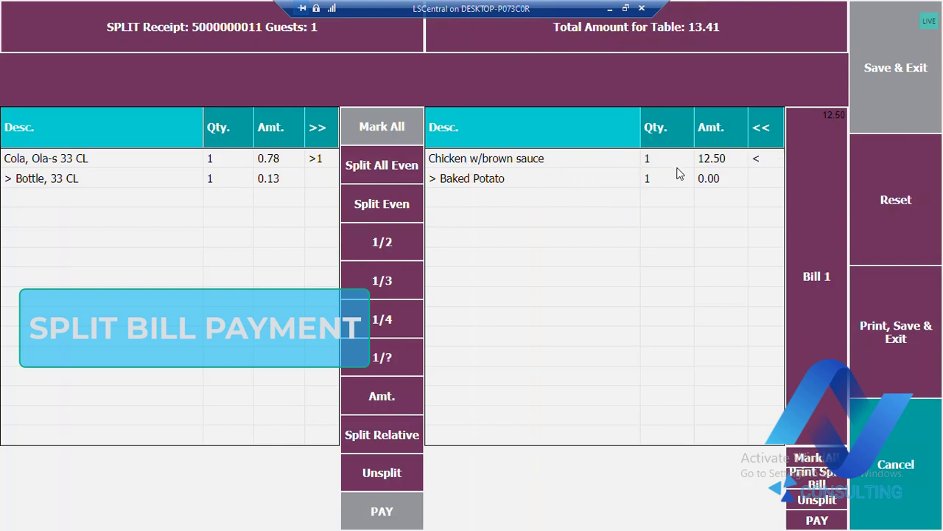
# Mark the Chicken w/brown sauce with Baked Potato on split Bill 1 and pay that bill for 12.50
pyautogui.click(786, 214)
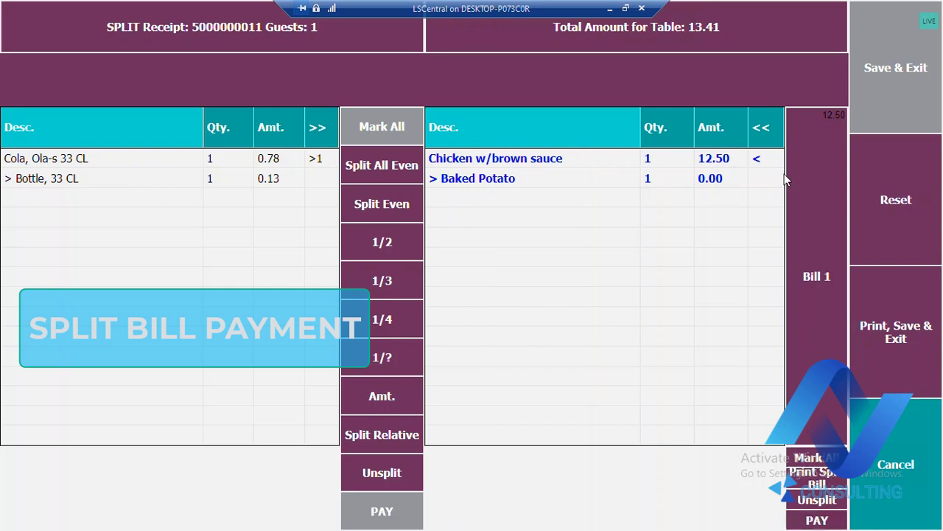
pyautogui.click(813, 520)
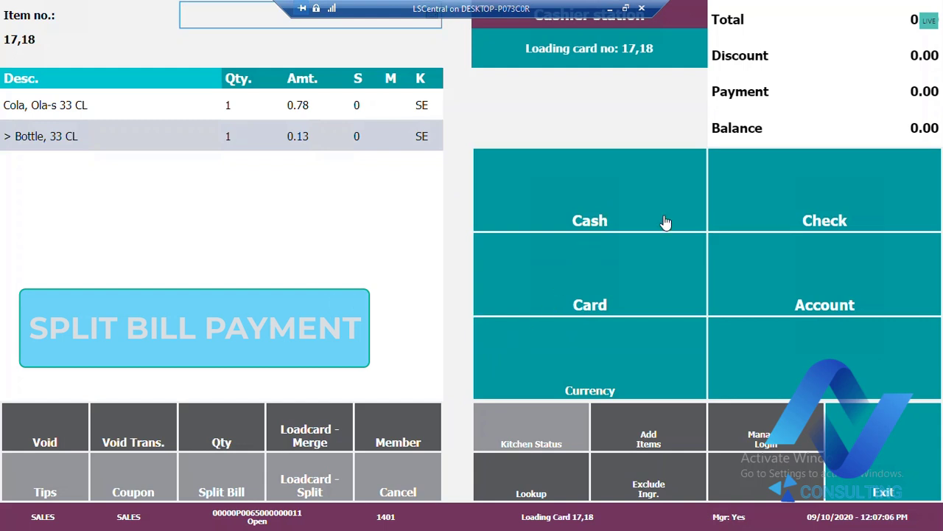
pyautogui.click(733, 207)
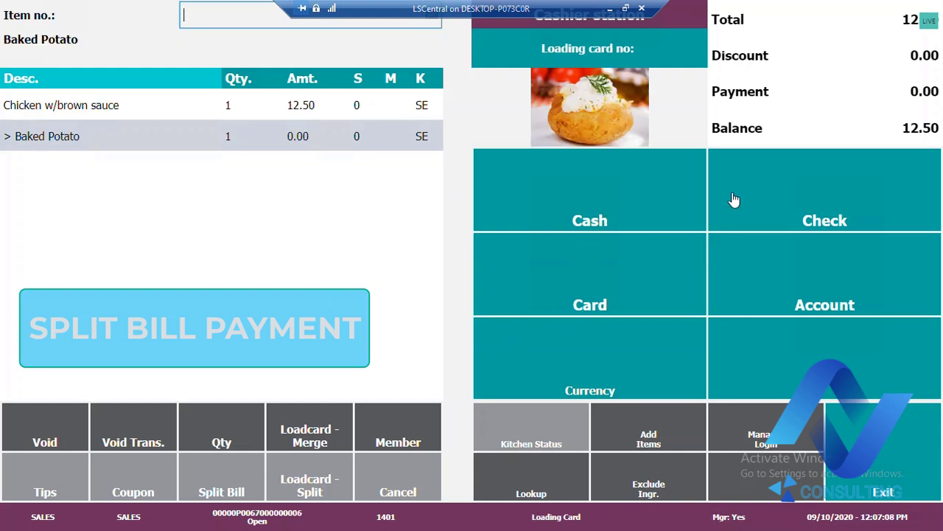
pyautogui.click(570, 254)
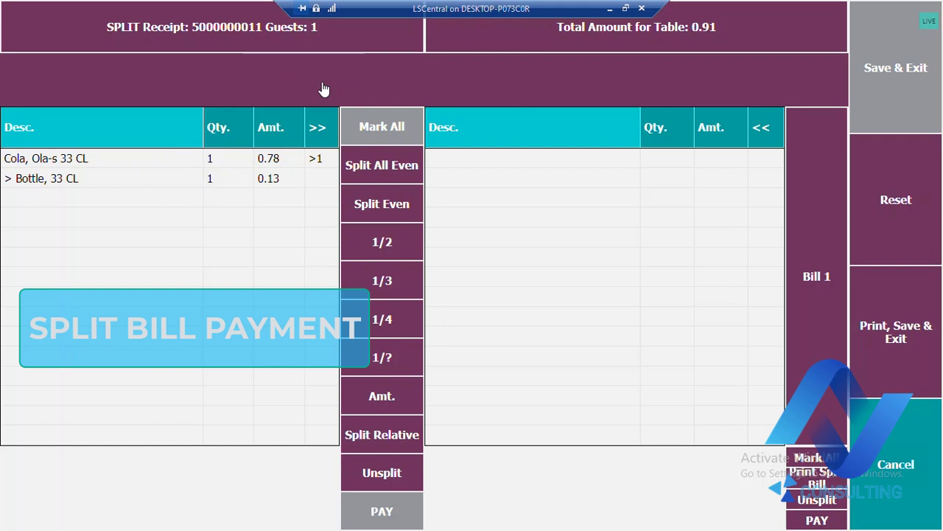
# Pay the remaining Cola with its bottle from the split receipt in cash for the full 0.91
pyautogui.click(397, 513)
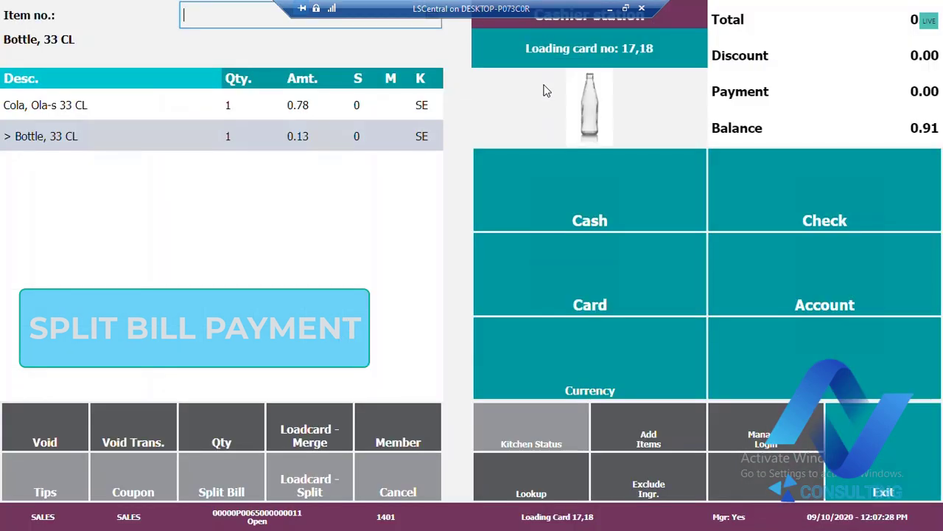
pyautogui.click(596, 211)
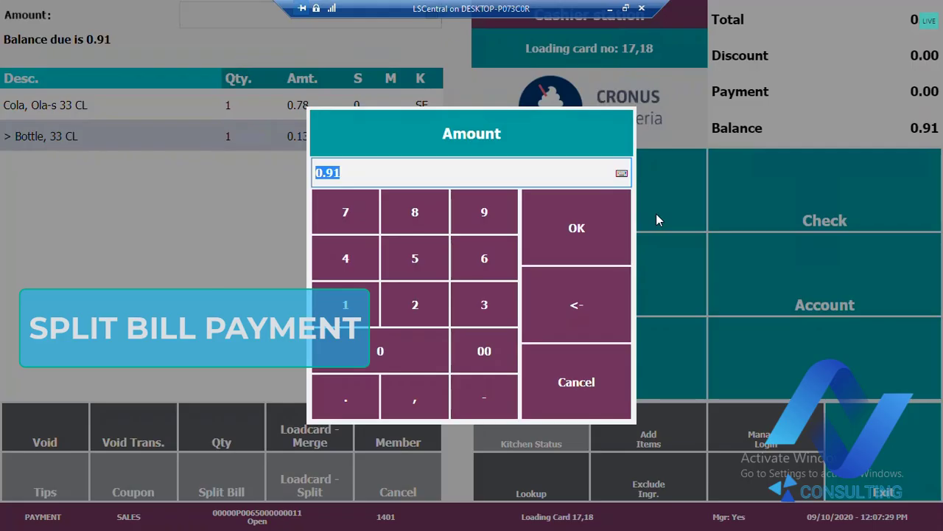
pyautogui.click(588, 246)
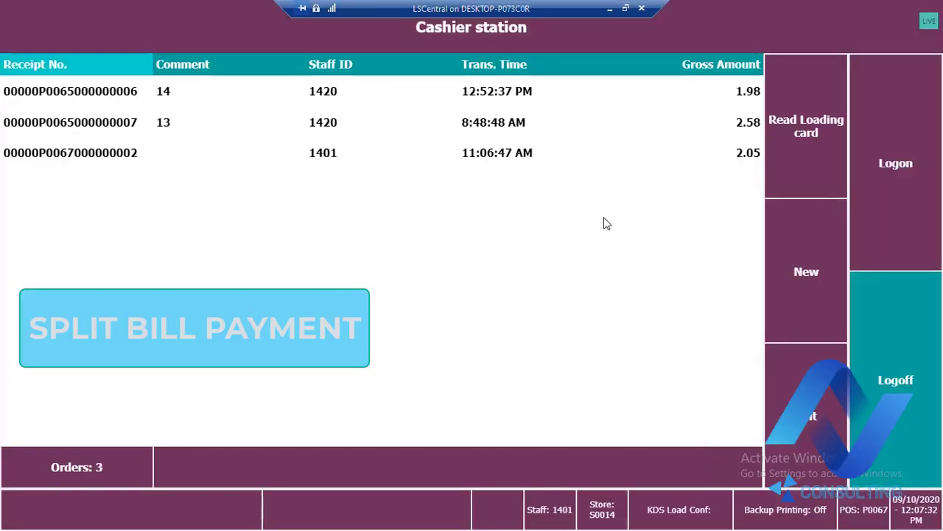